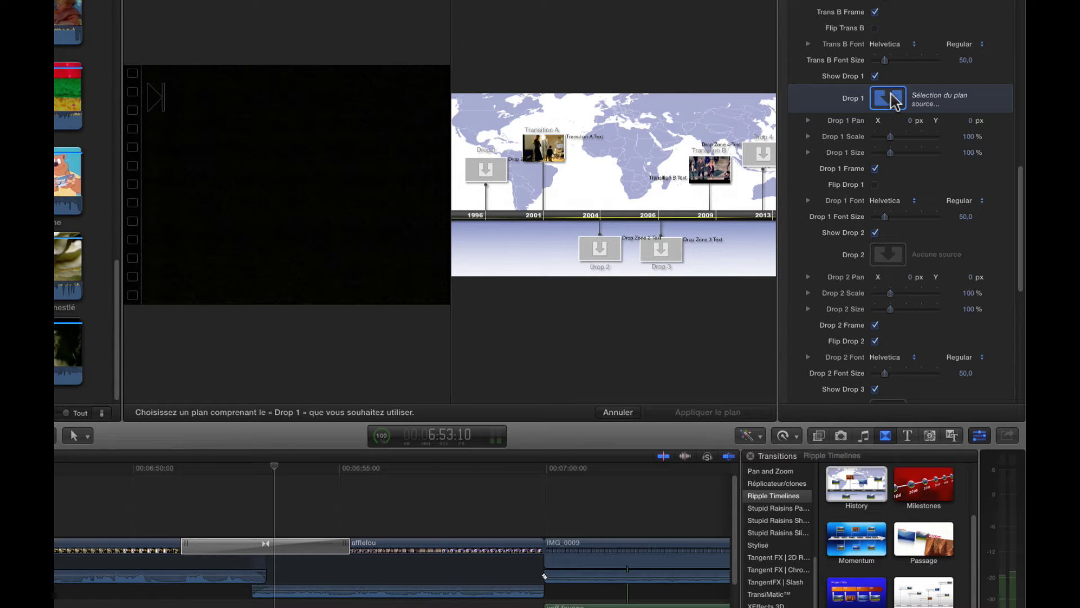
Step: Fill the Drop 1 zone of the History transition with the timeline clip FouapaHD Plan 15
click(218, 516)
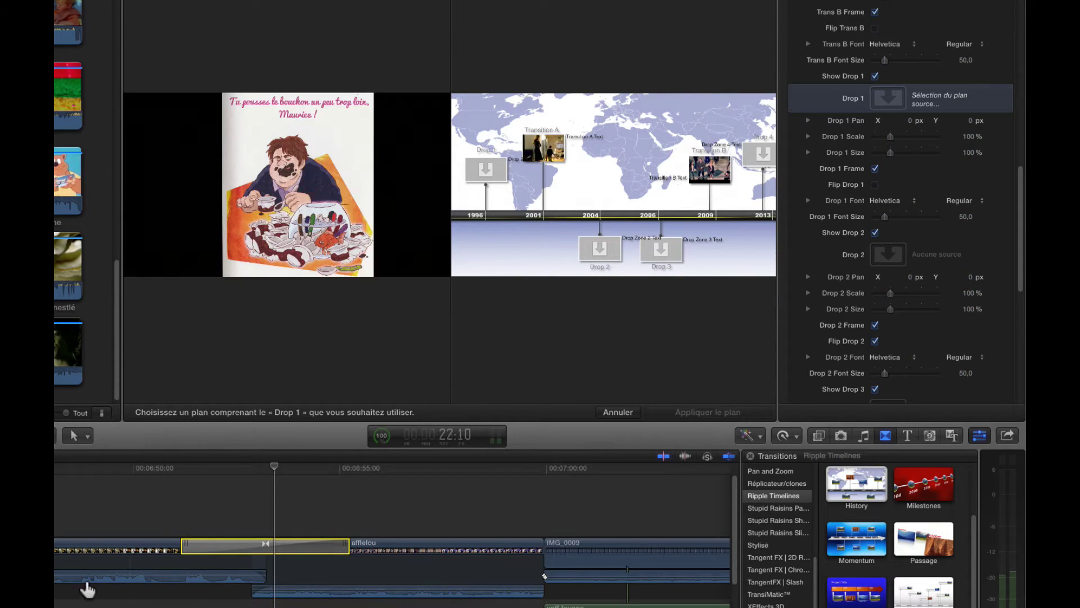
scroll(544, 575, left, 15)
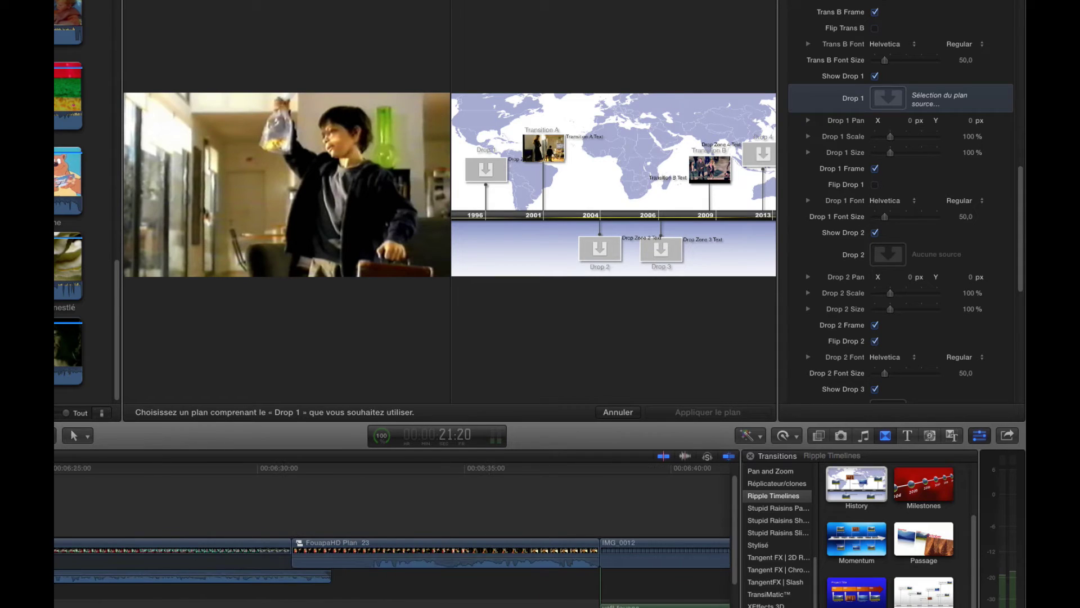
scroll(357, 554, left, 15)
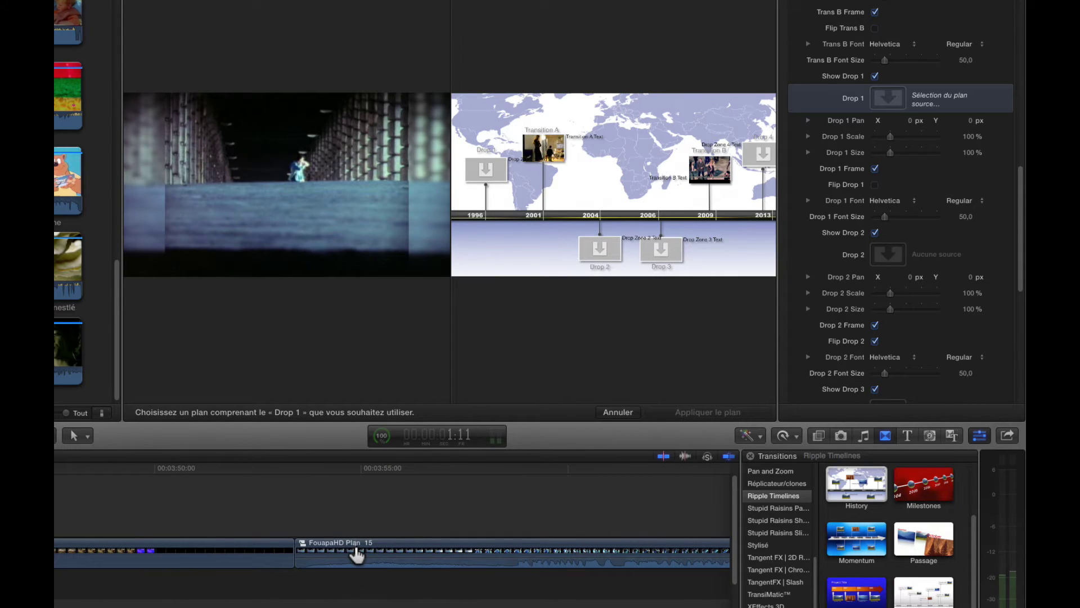
click(357, 551)
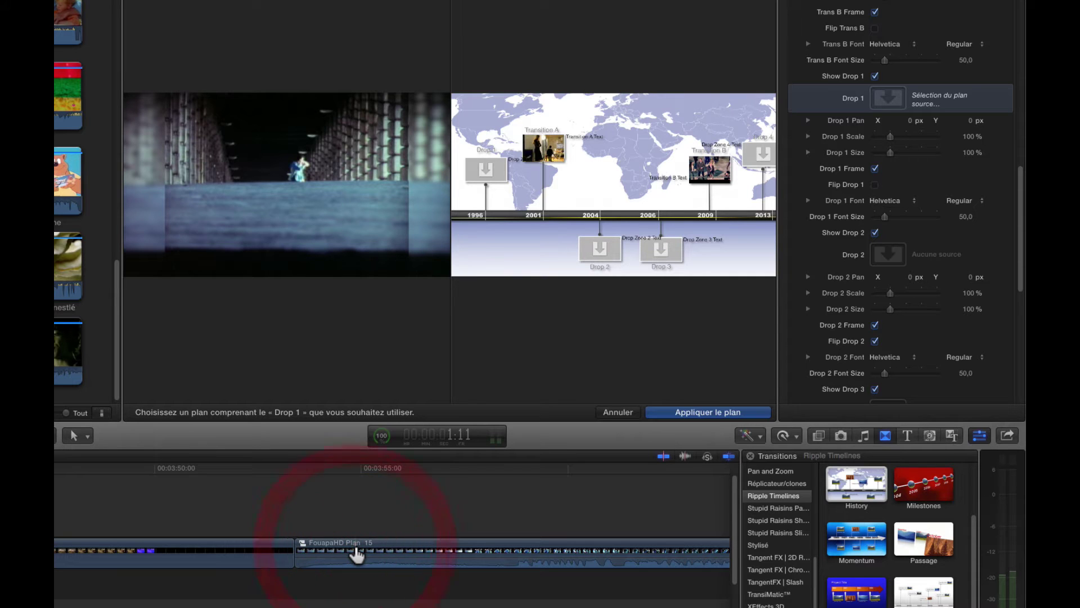
click(657, 411)
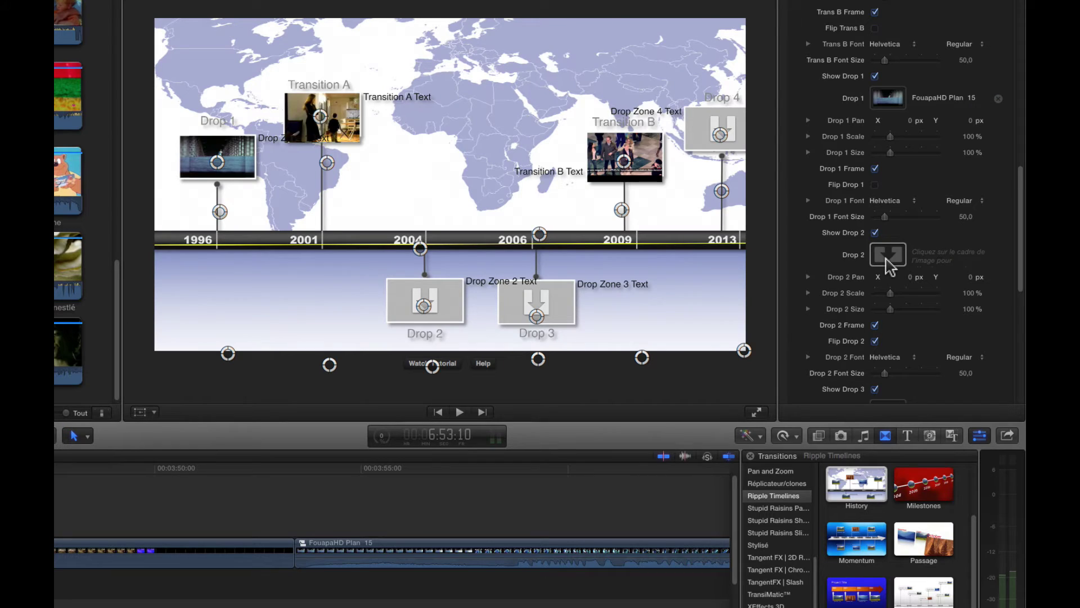
Step: Fill the Drop 2 zone with the MAAF commercial clip FouapaHD Plan 21 found further along the timeline
click(887, 259)
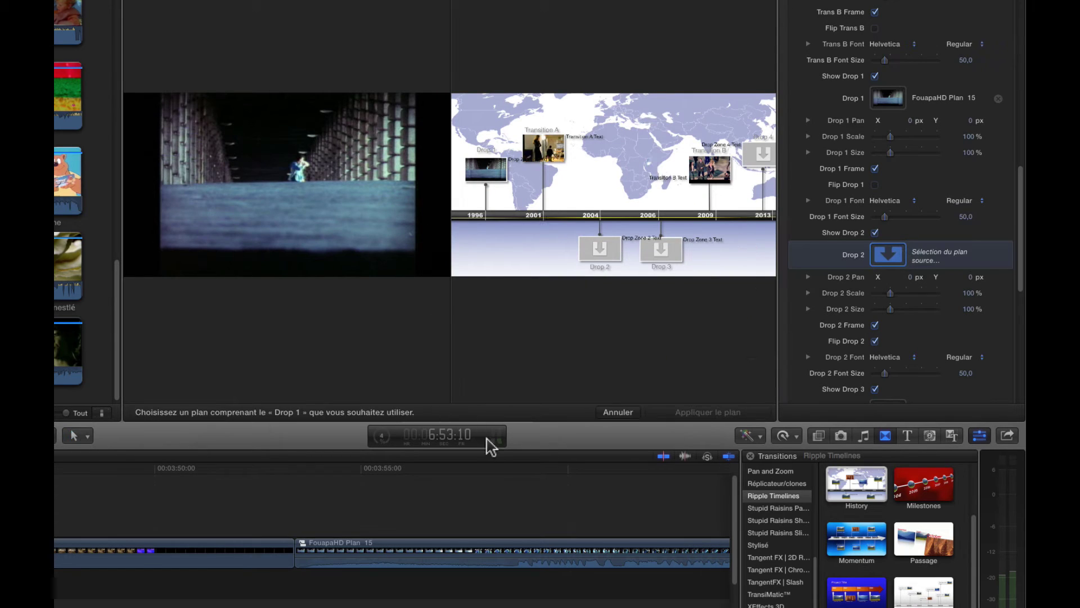
scroll(487, 505, right, 10)
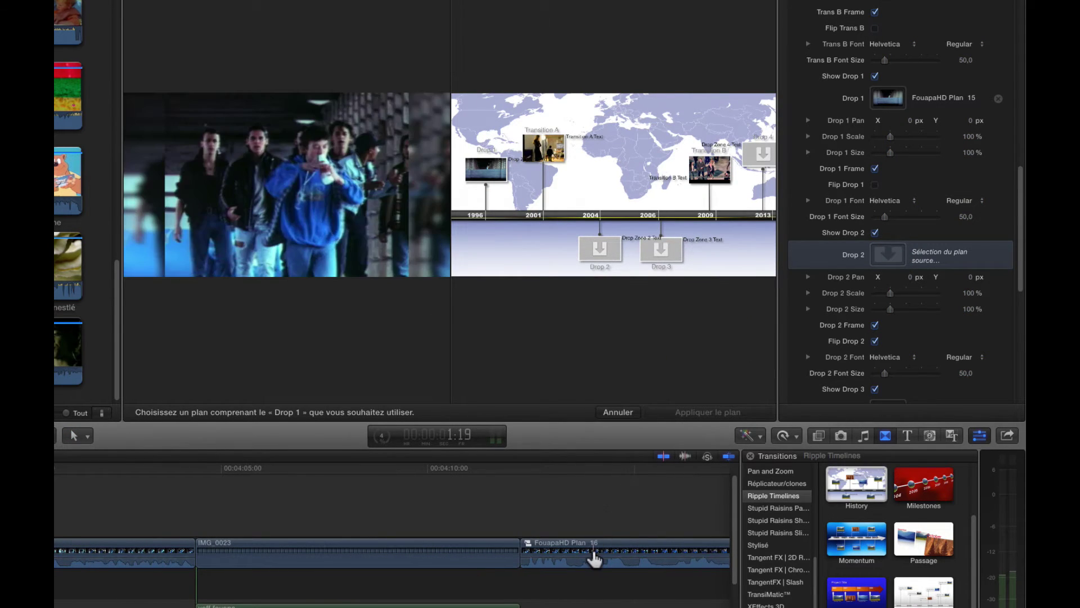
scroll(611, 559, right, 15)
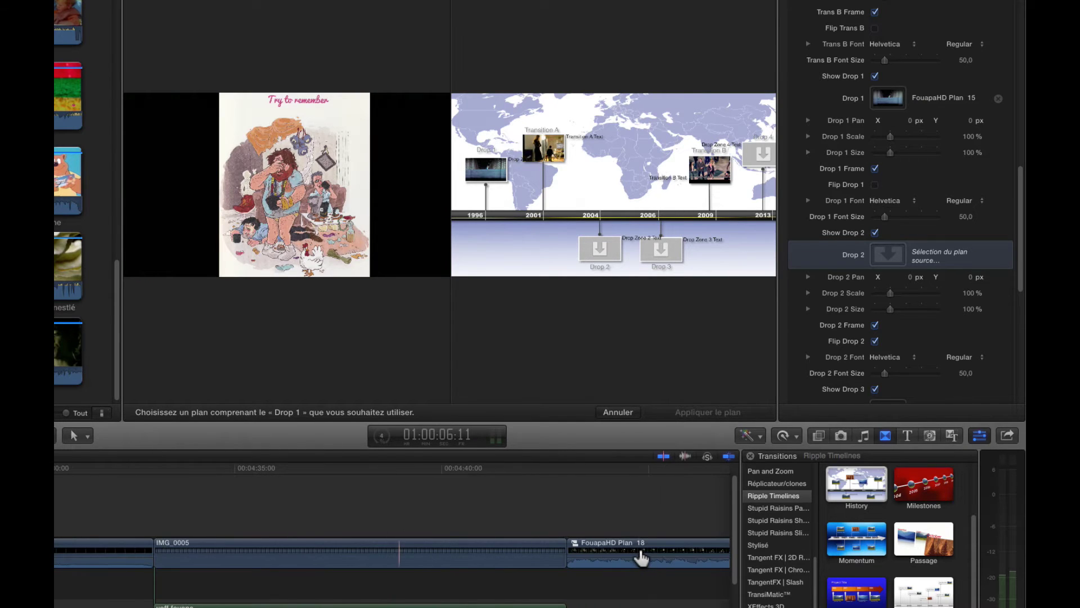
scroll(642, 557, right, 12)
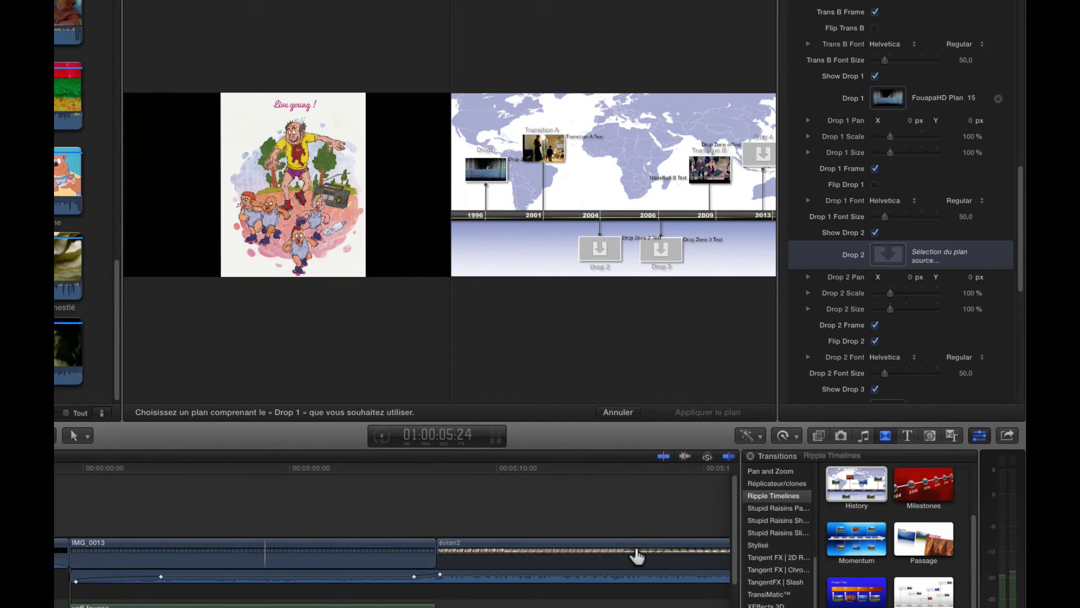
scroll(619, 556, right, 15)
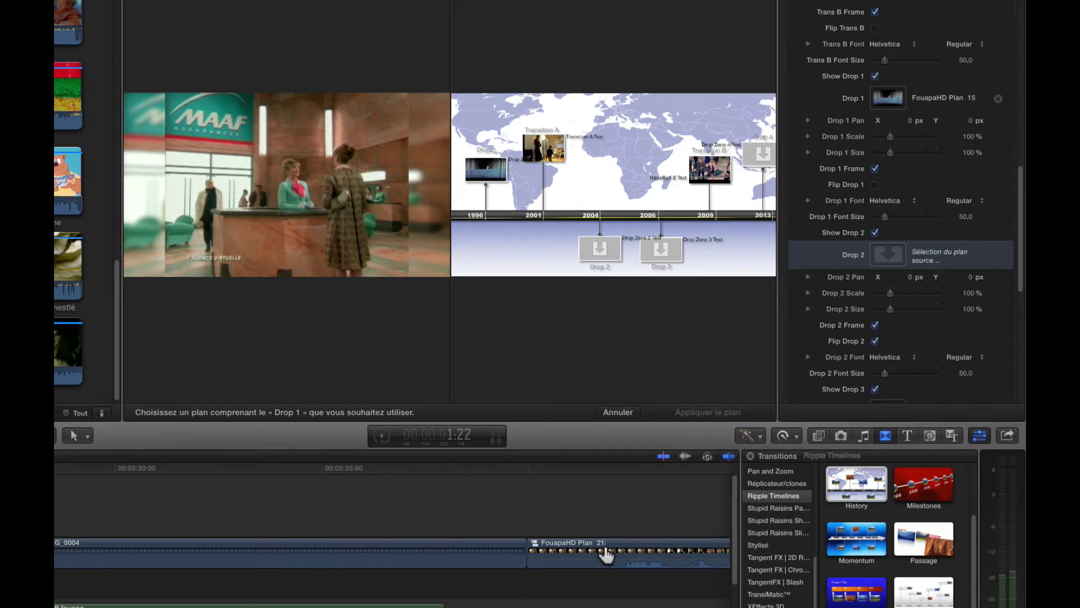
scroll(606, 555, right, 3)
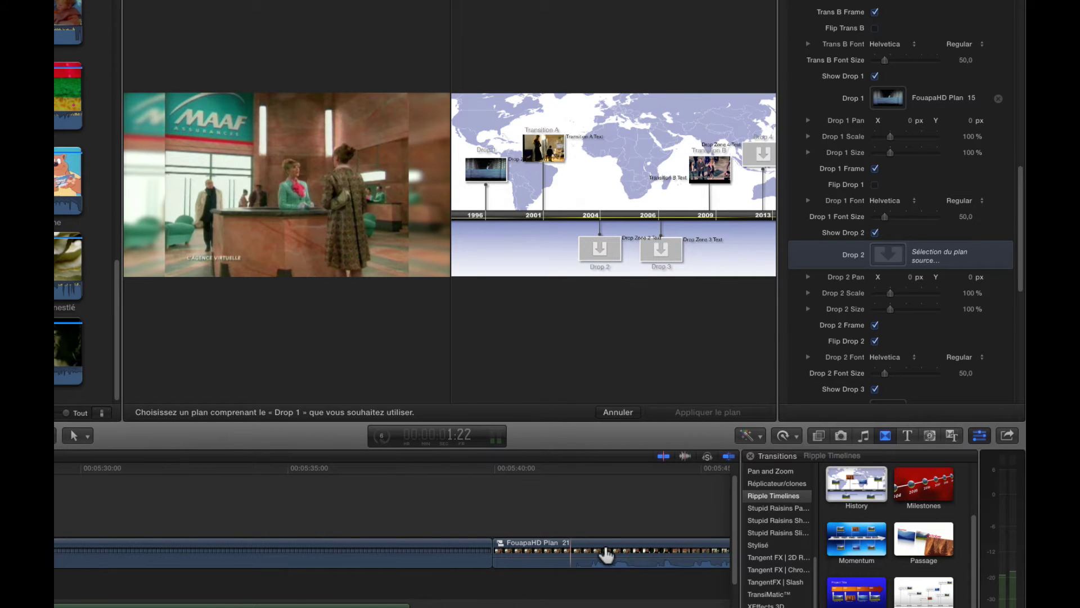
click(556, 555)
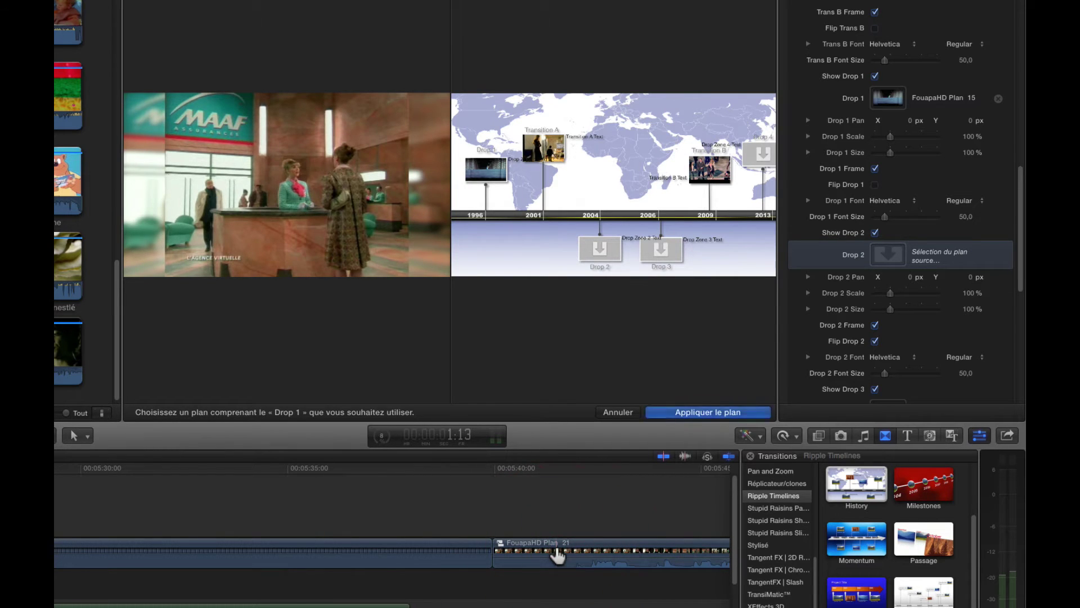
click(701, 411)
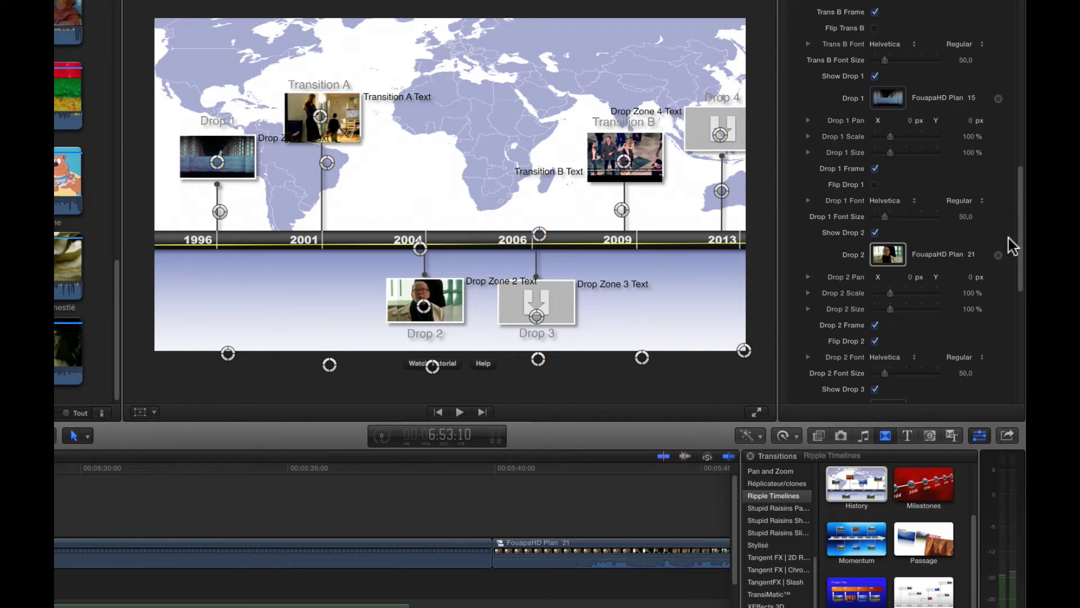
Step: Fill the Drop 3 zone with the timeline clip mma - 00:00:02:16, which follows FouapaHD Plan 22
drag(1021, 233, 1019, 318)
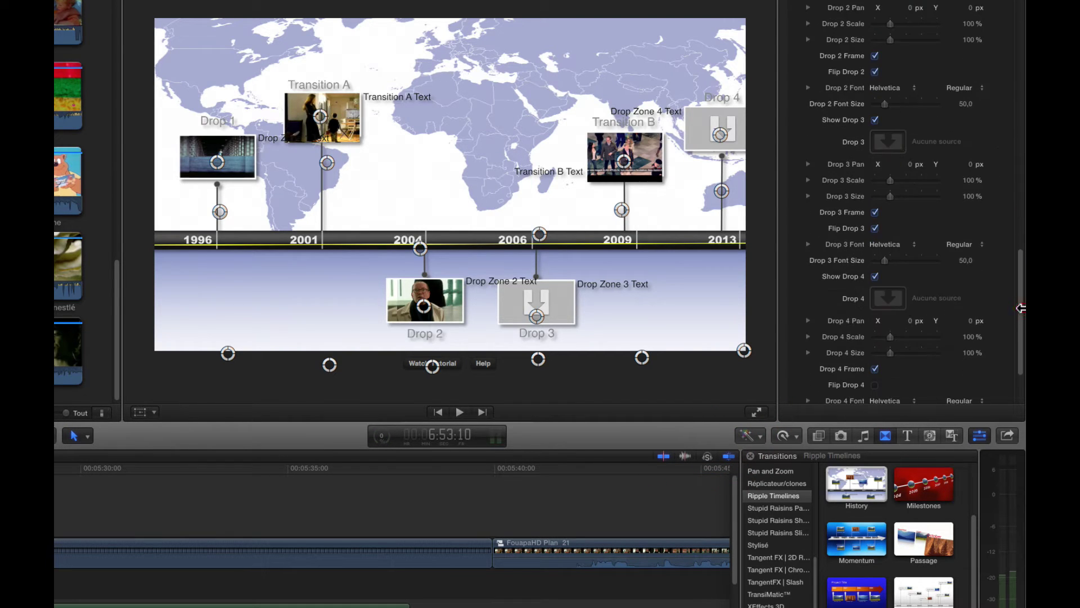
click(895, 147)
click(895, 149)
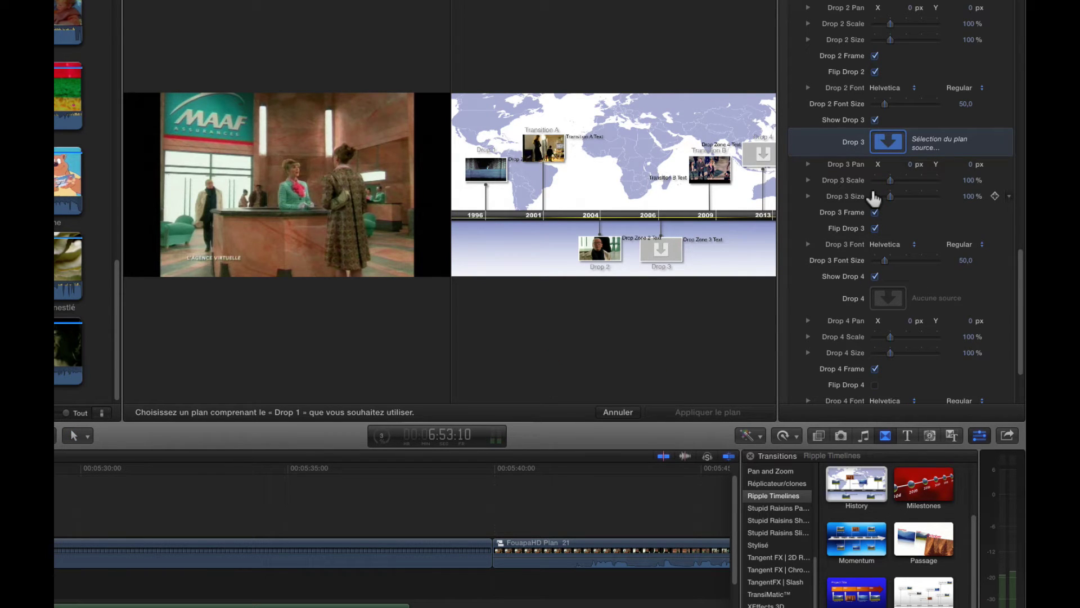
click(550, 552)
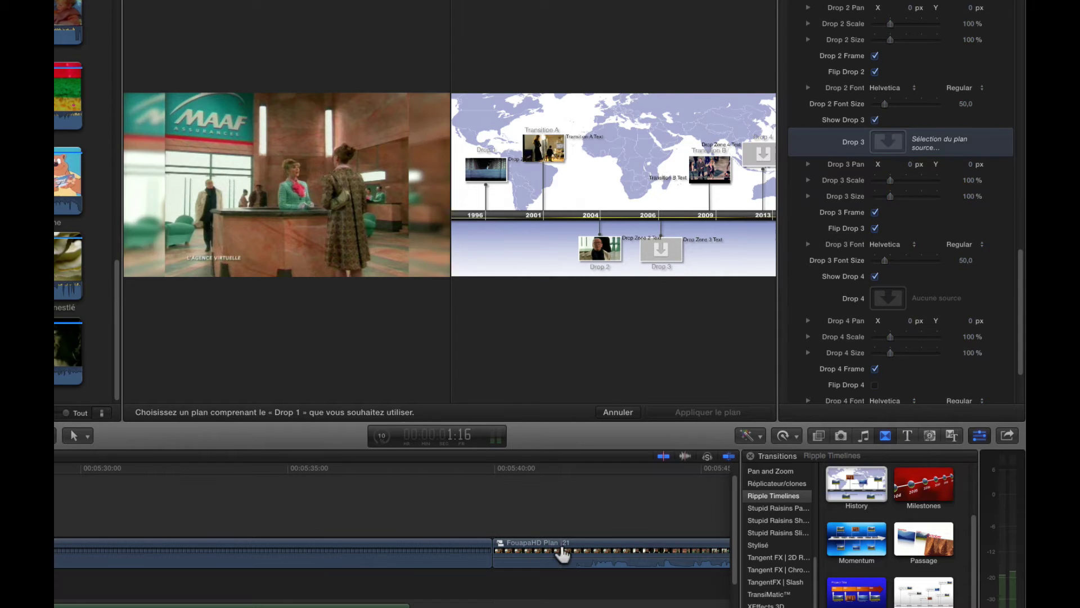
scroll(550, 553, right, 10)
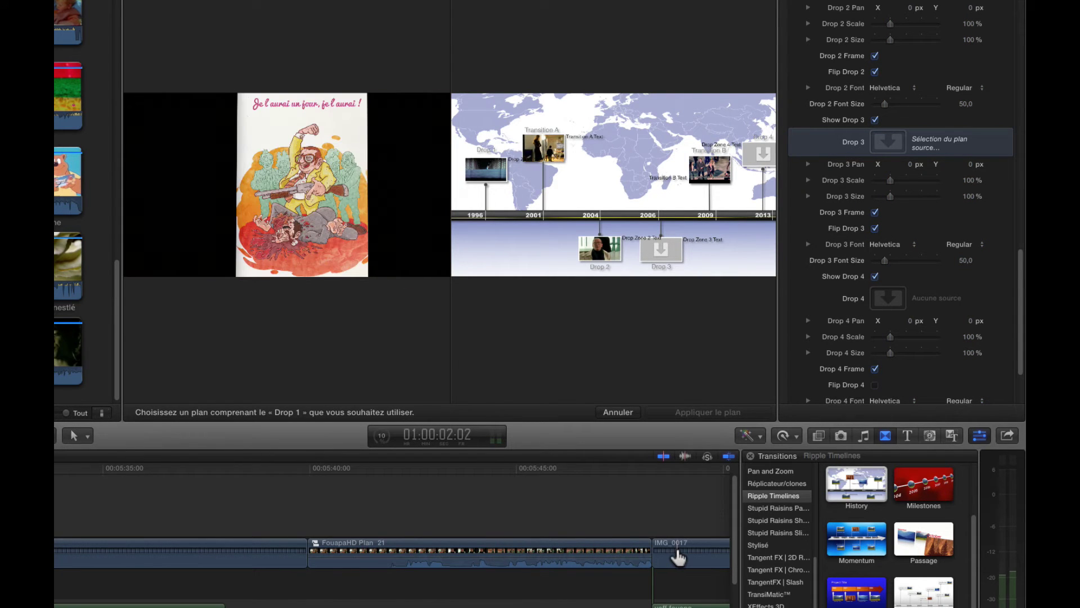
scroll(619, 553, right, 10)
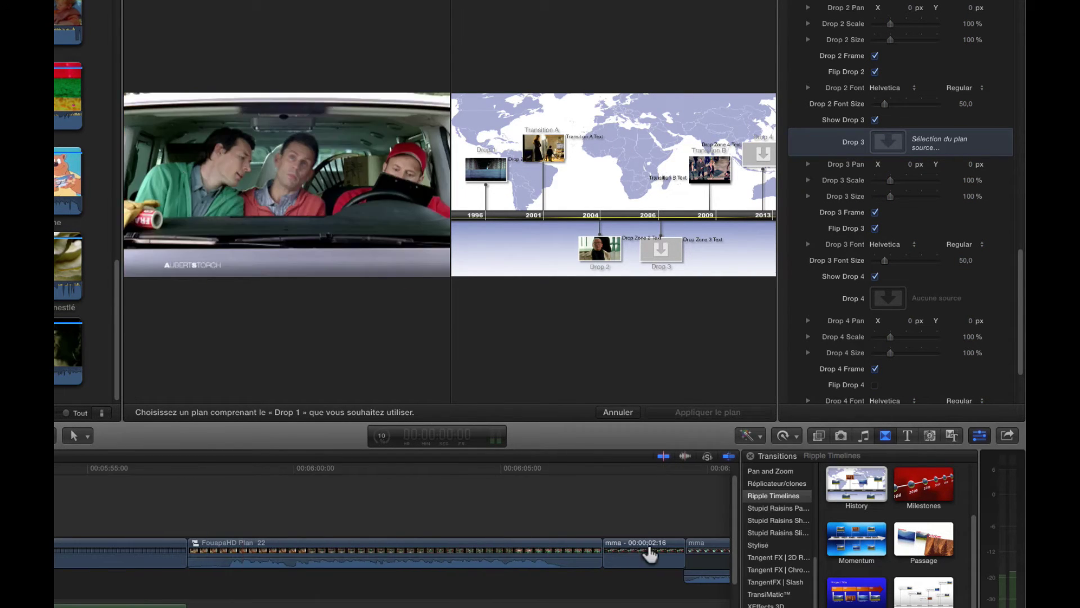
click(626, 553)
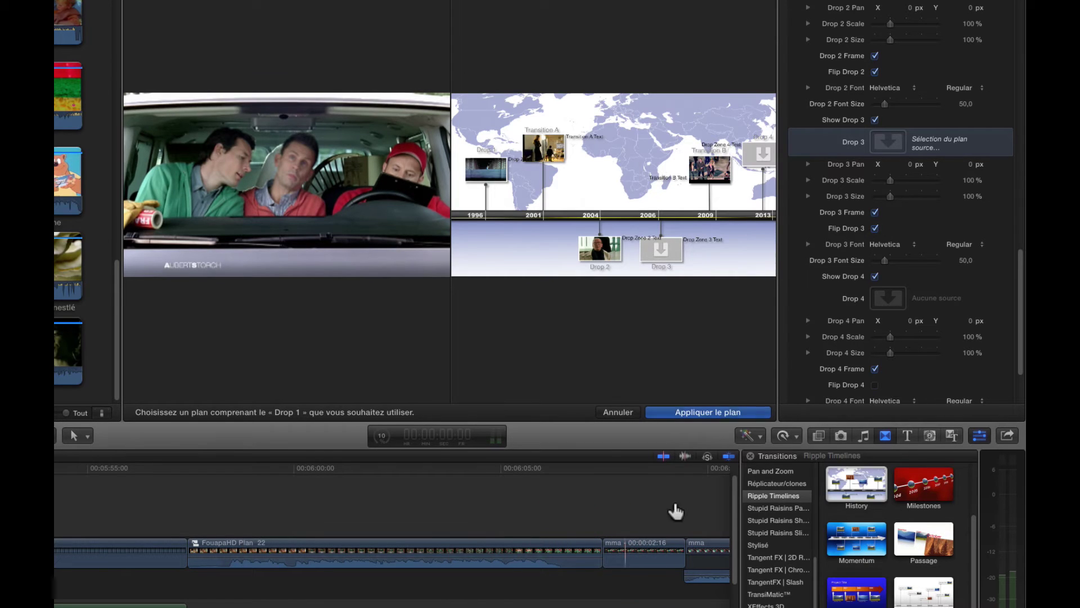
click(689, 413)
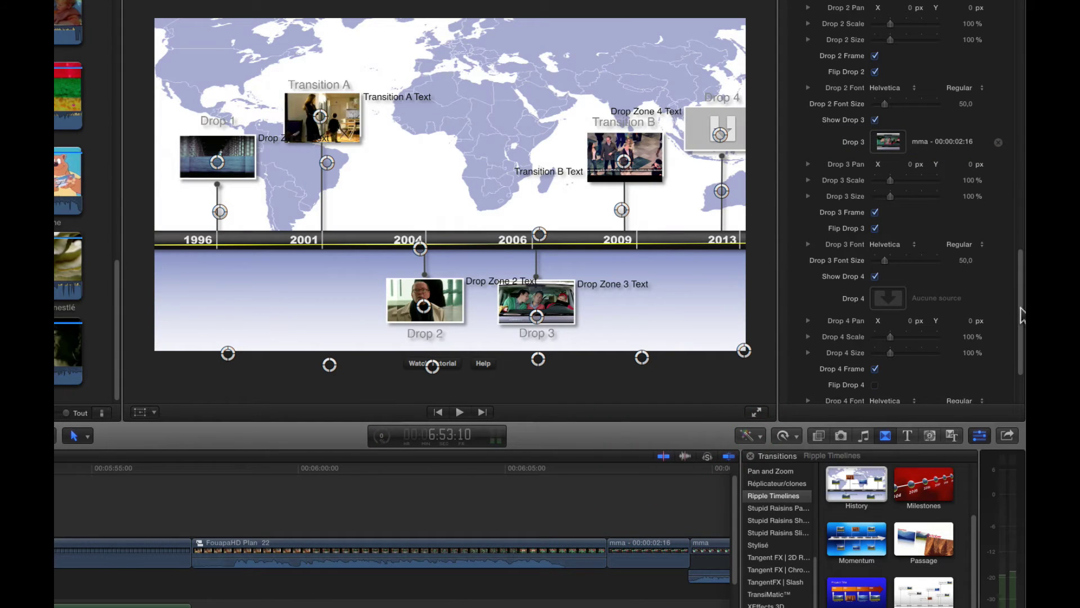
Step: Fill the Drop 4 zone with the timeline clip PAGE DE PUB - revival publicitaire au vitriol - 15.03.13
drag(1021, 315, 1021, 341)
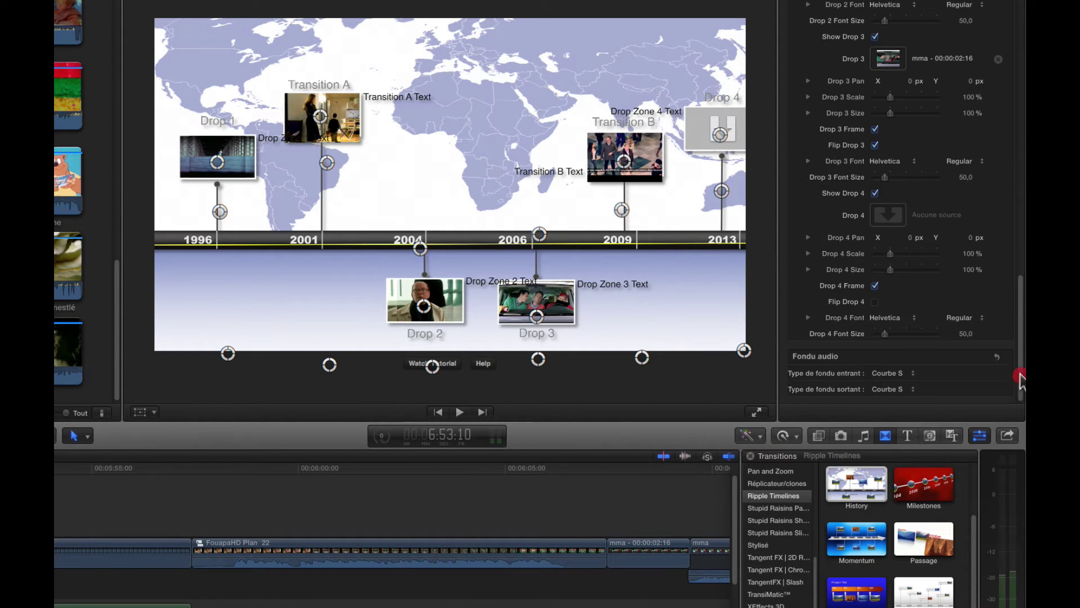
click(890, 215)
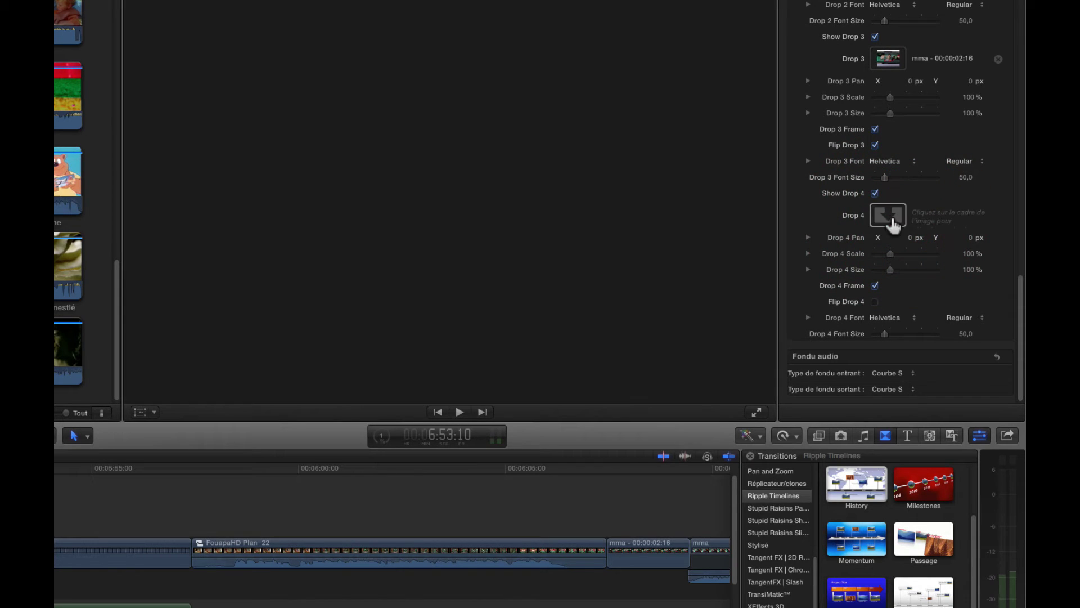
click(891, 216)
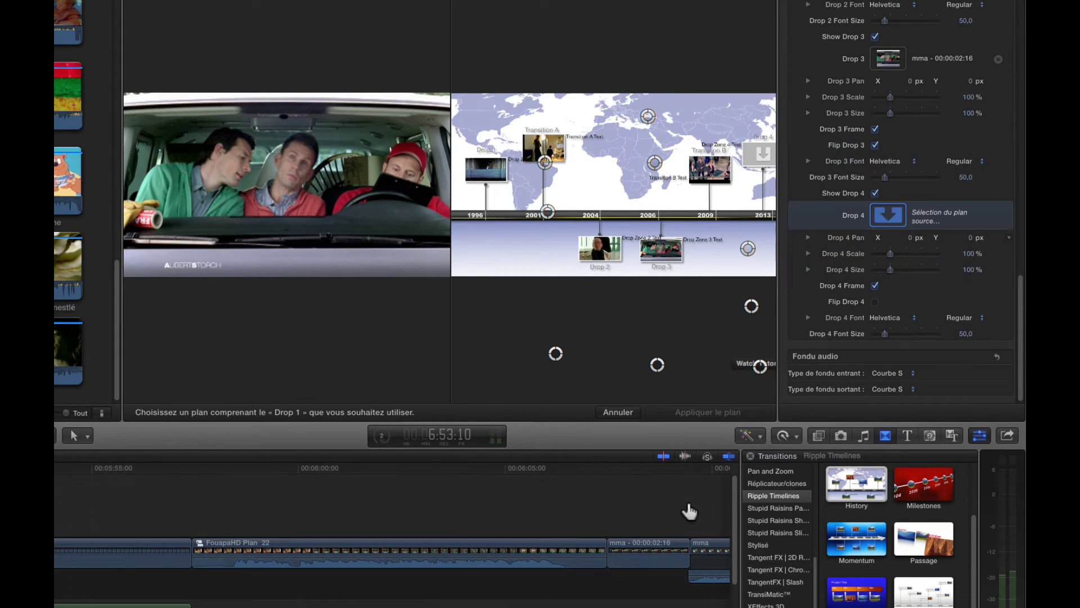
scroll(647, 525, right, 10)
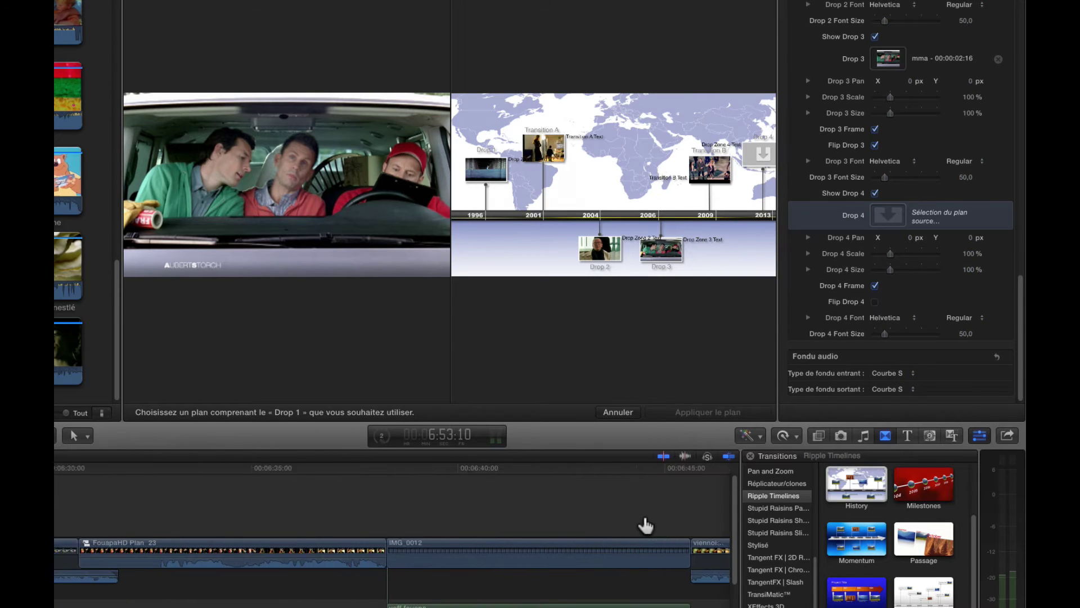
scroll(645, 524, right, 6)
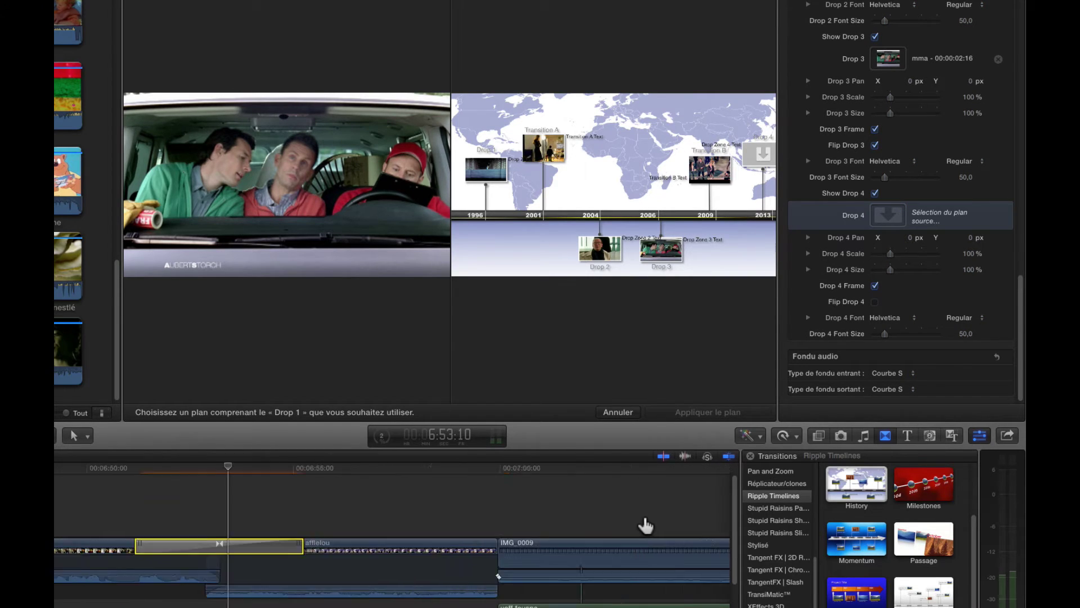
scroll(646, 525, right, 6)
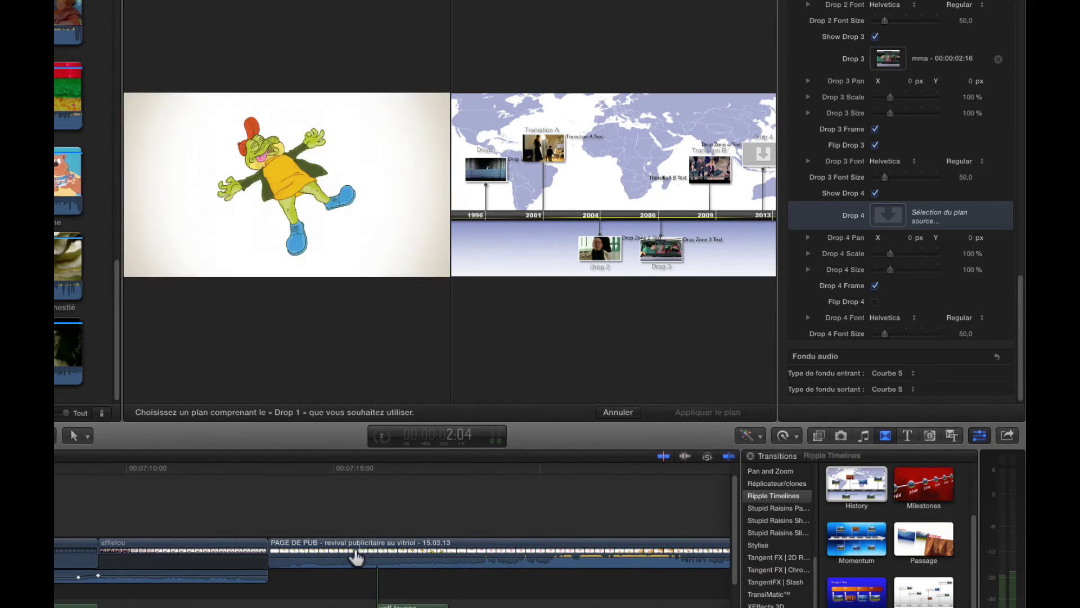
click(316, 550)
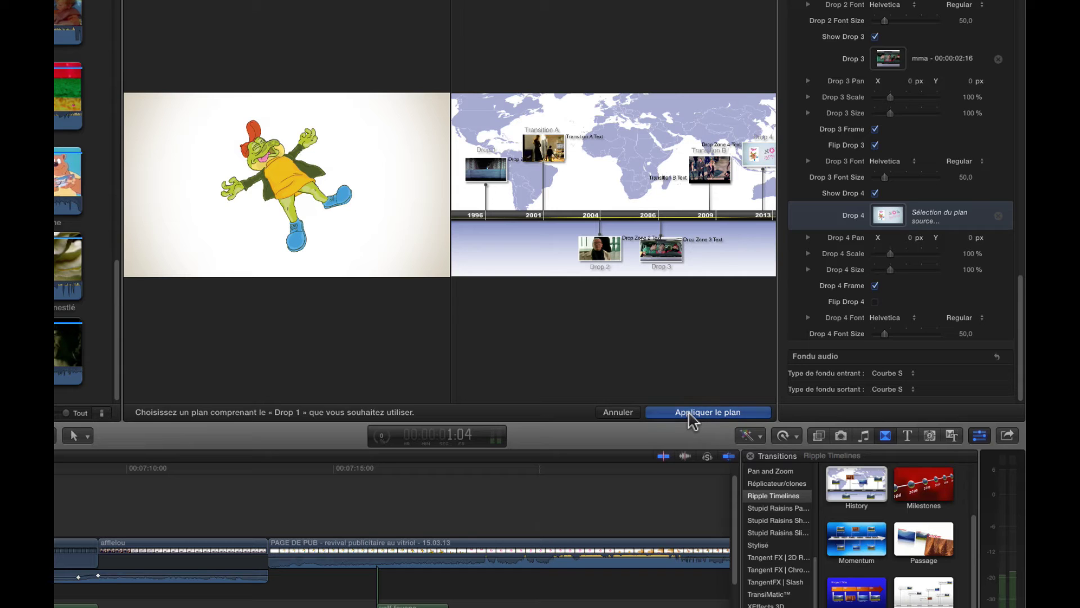
click(689, 414)
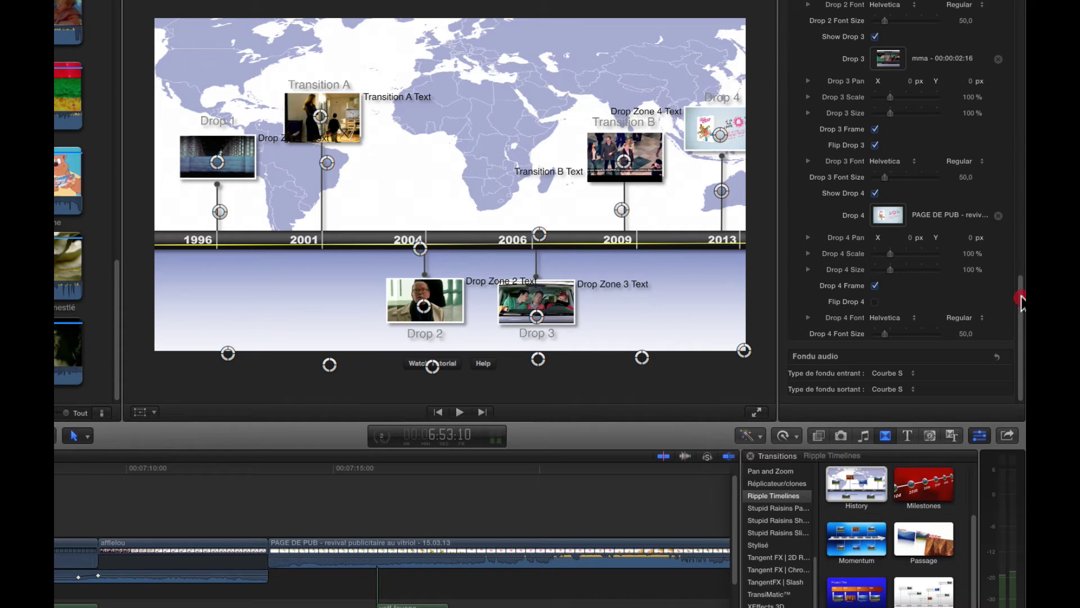
Step: Set the History transition's view to Camera and play the sequence through the transition from about 00:06:50
drag(1022, 298, 1010, 18)
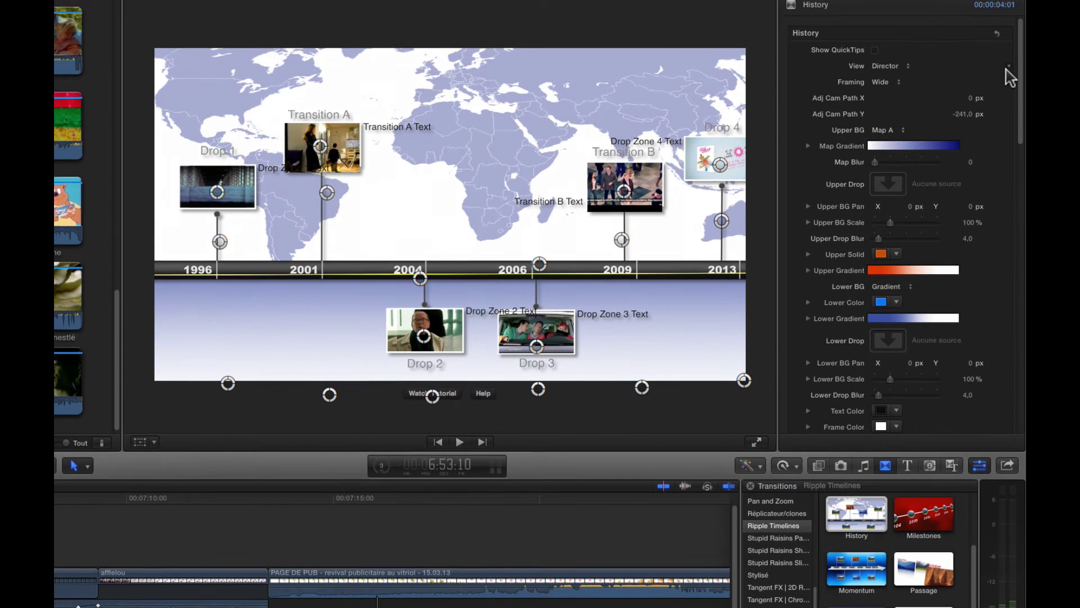
click(900, 66)
click(899, 63)
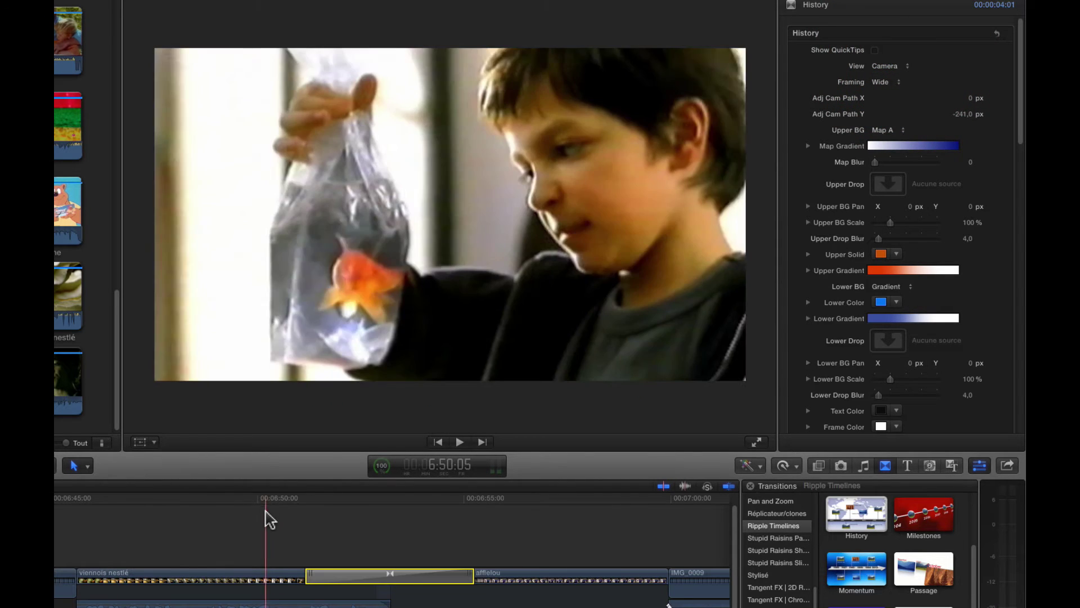
click(270, 498)
key(space)
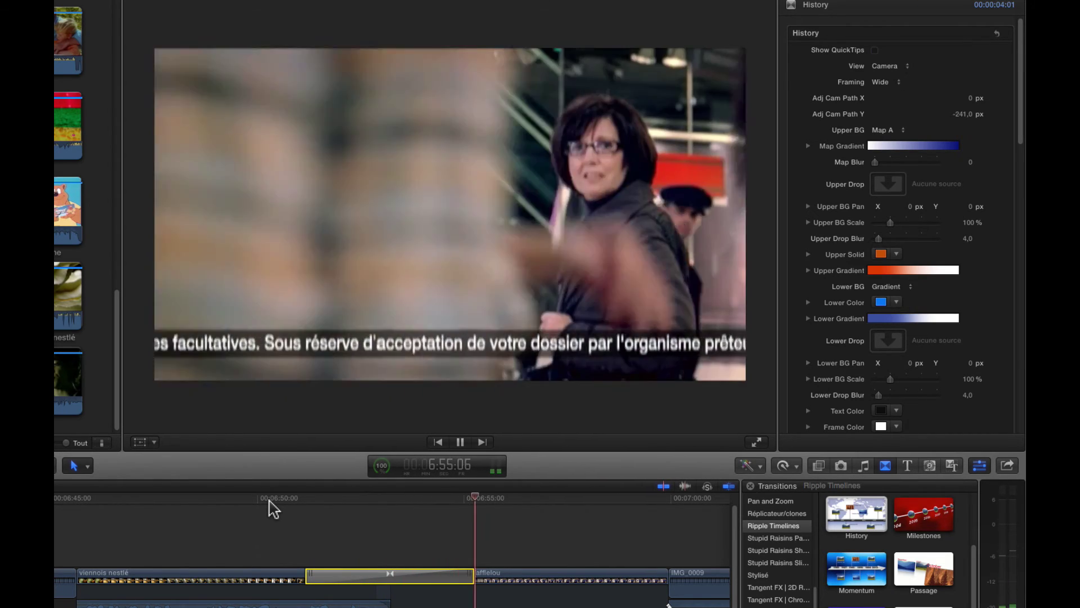
key(space)
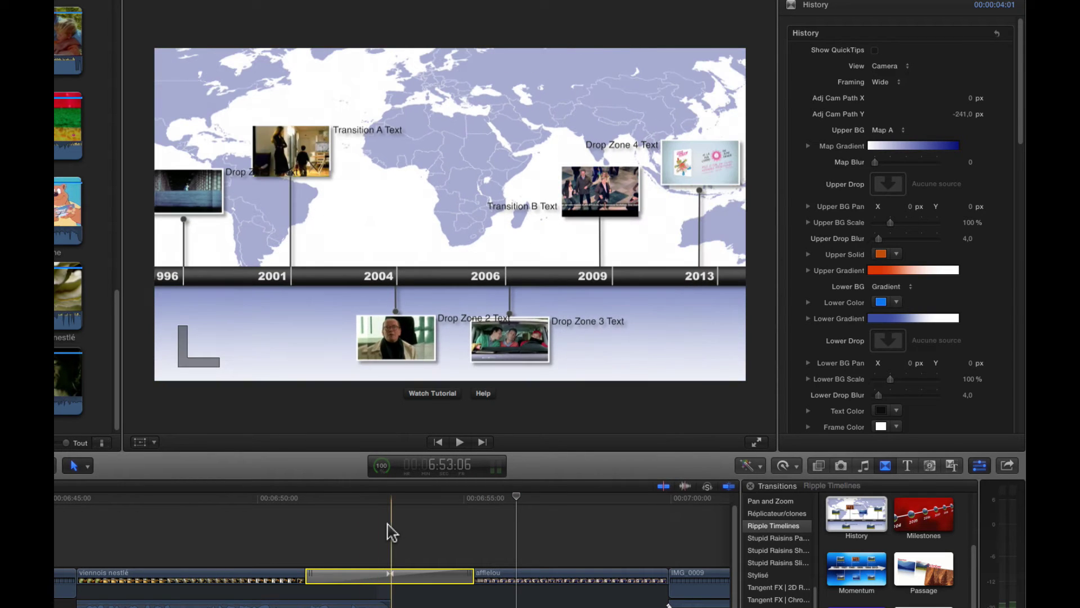
Step: Park the playhead mid-transition at 6:53:06 and set the History transition's view to Director
click(392, 506)
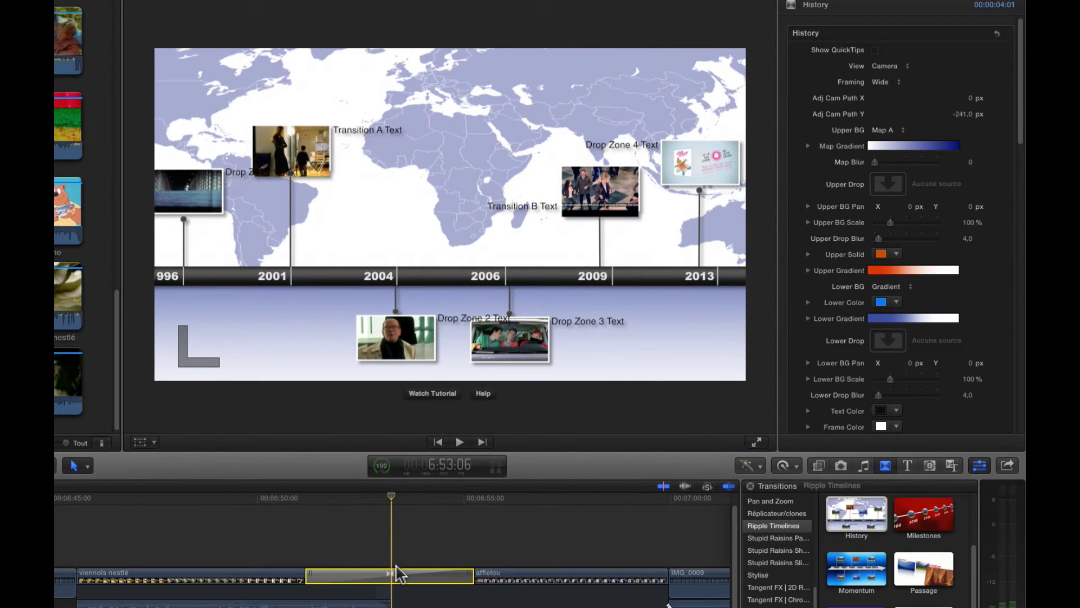
click(883, 66)
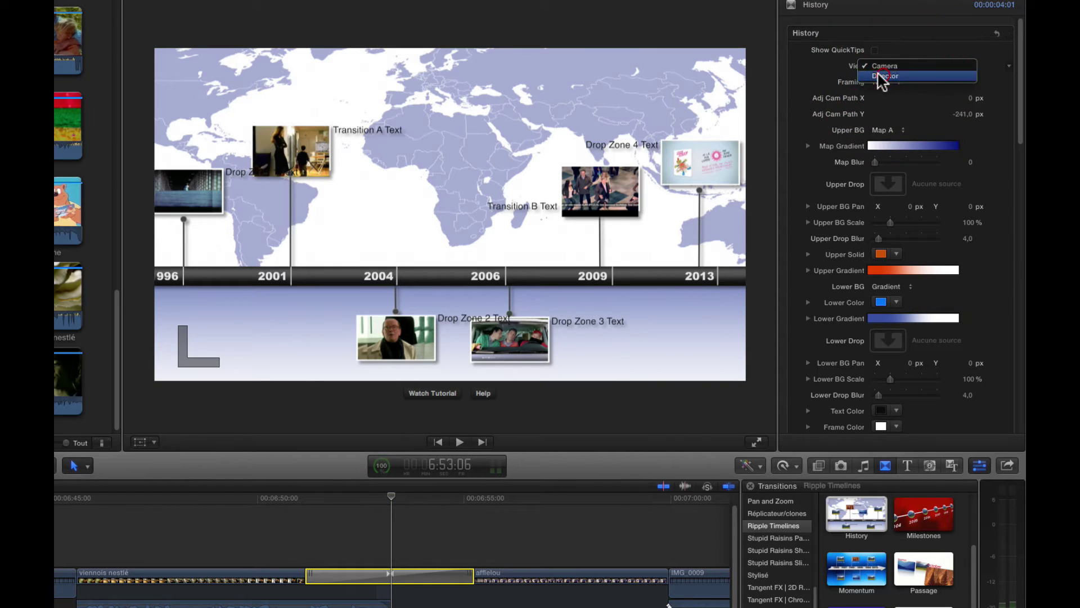
click(879, 78)
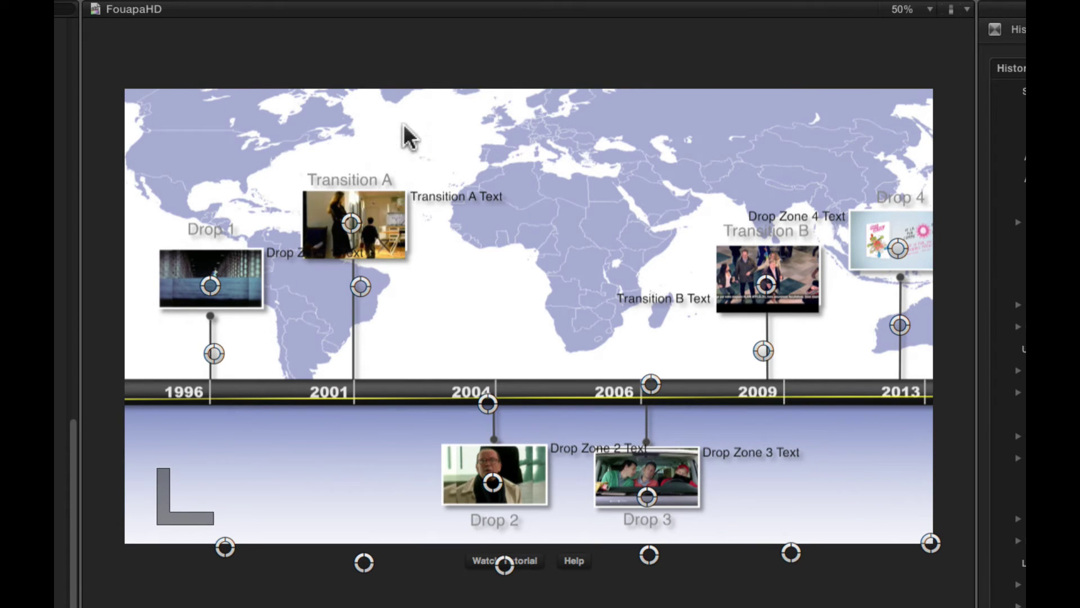
Step: Move the Transition A picture slightly up and to the right so it clears the Drop Zone 1 text
click(351, 215)
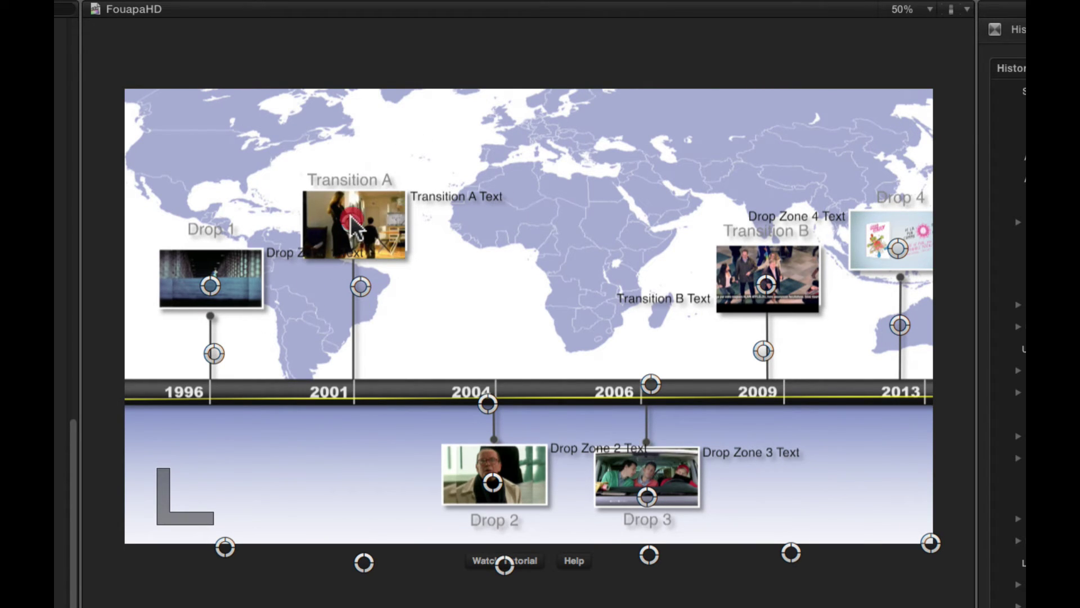
mouse_move(351, 216)
mouse_down()
mouse_move(357, 198)
mouse_move(358, 222)
mouse_up()
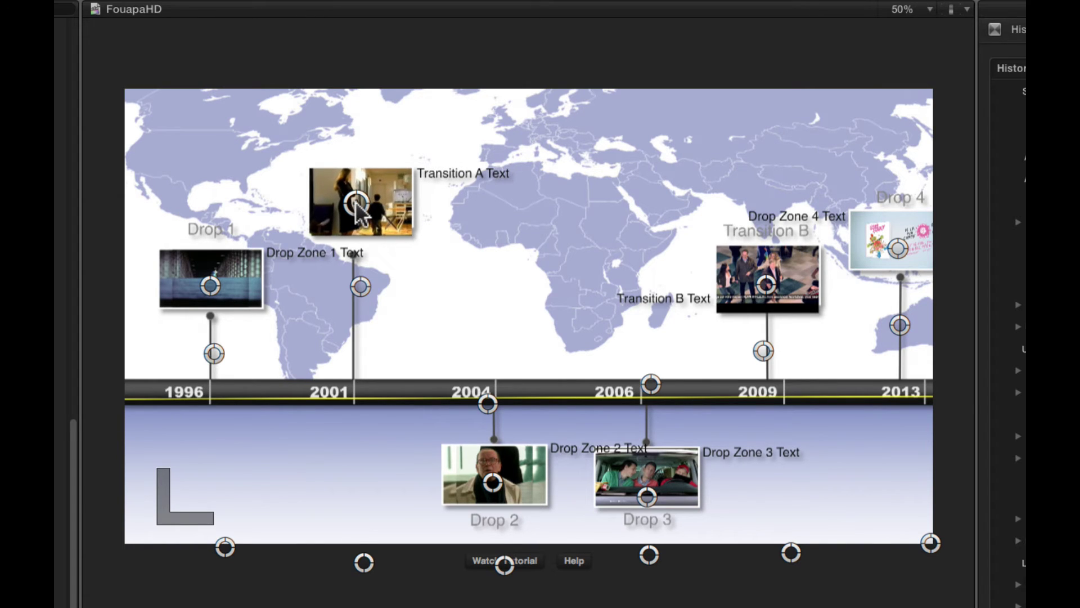
Step: Replace the Drop Zone 1 text with "Yop" and move it slightly lower beside the Drop 1 picture
click(313, 252)
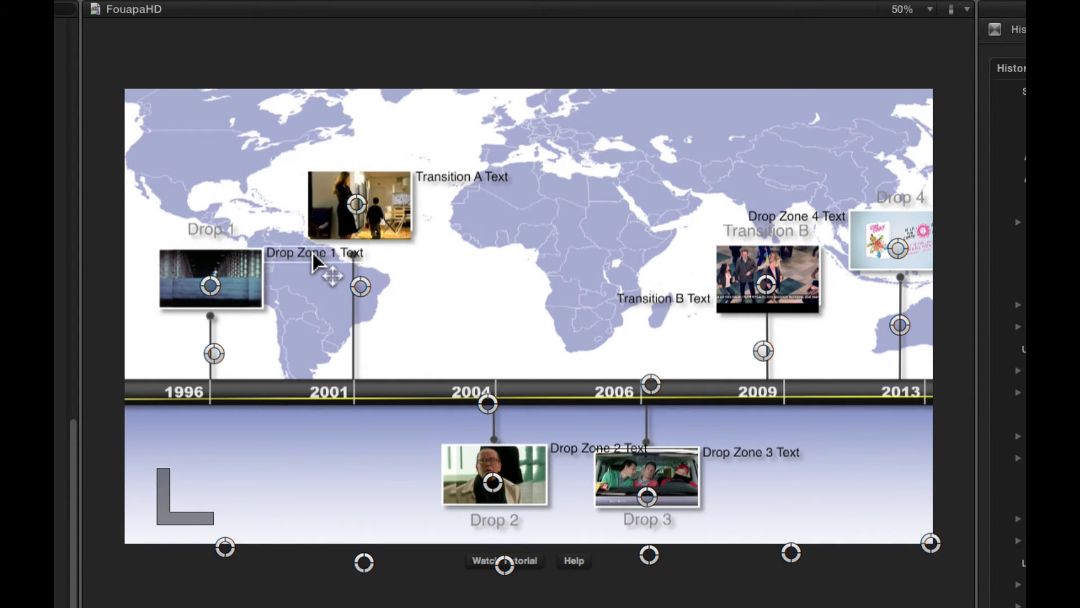
click(329, 253)
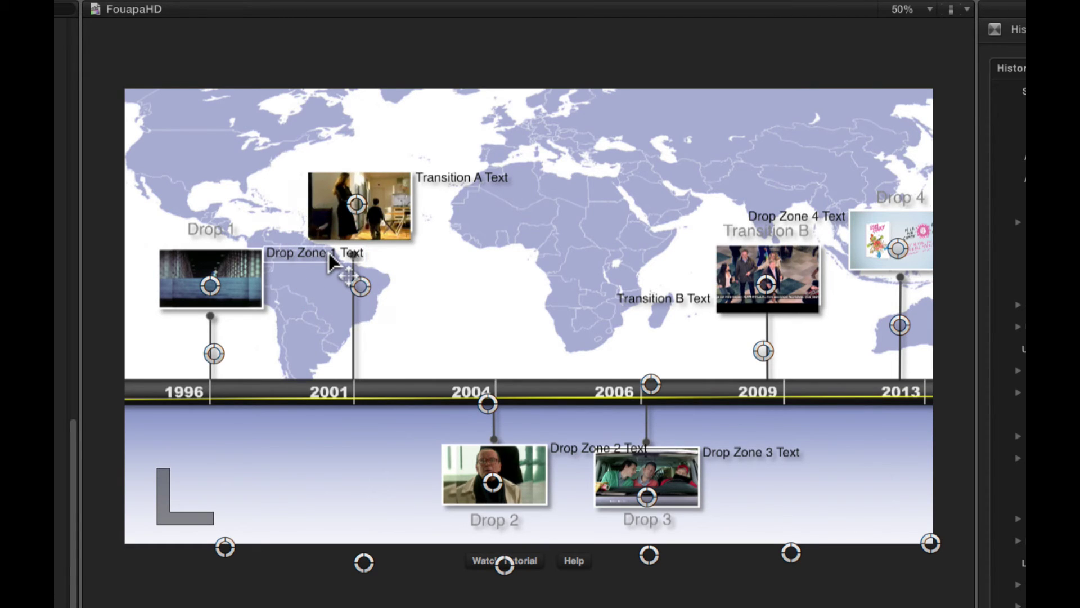
double_click(329, 254)
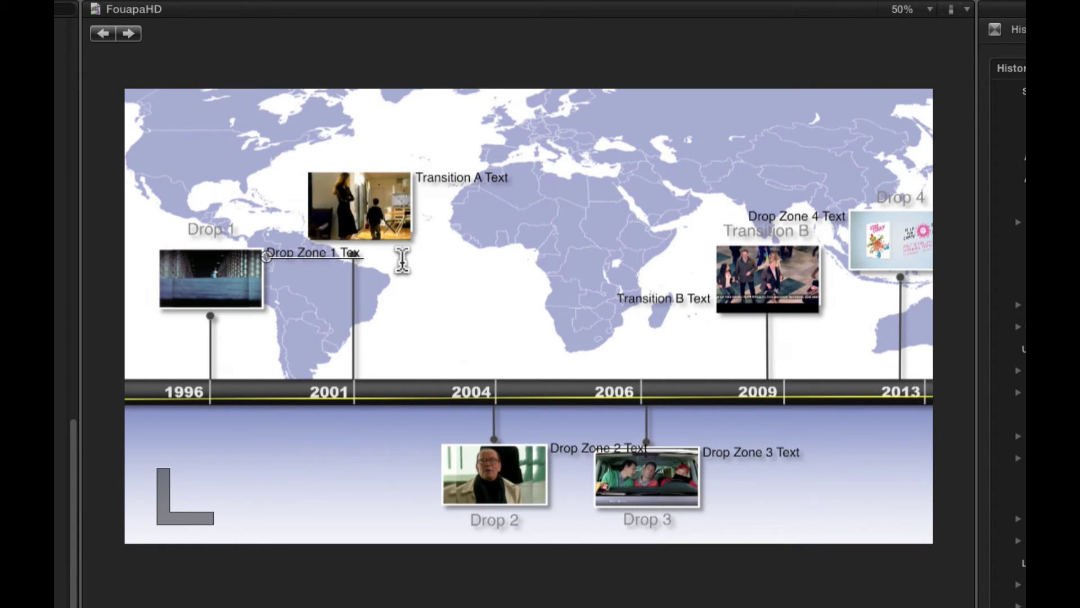
key(BackSpace)
key(BackSpace)
key(BackSpace)
key(BackSpace)
key(BackSpace)
key(BackSpace)
key(BackSpace)
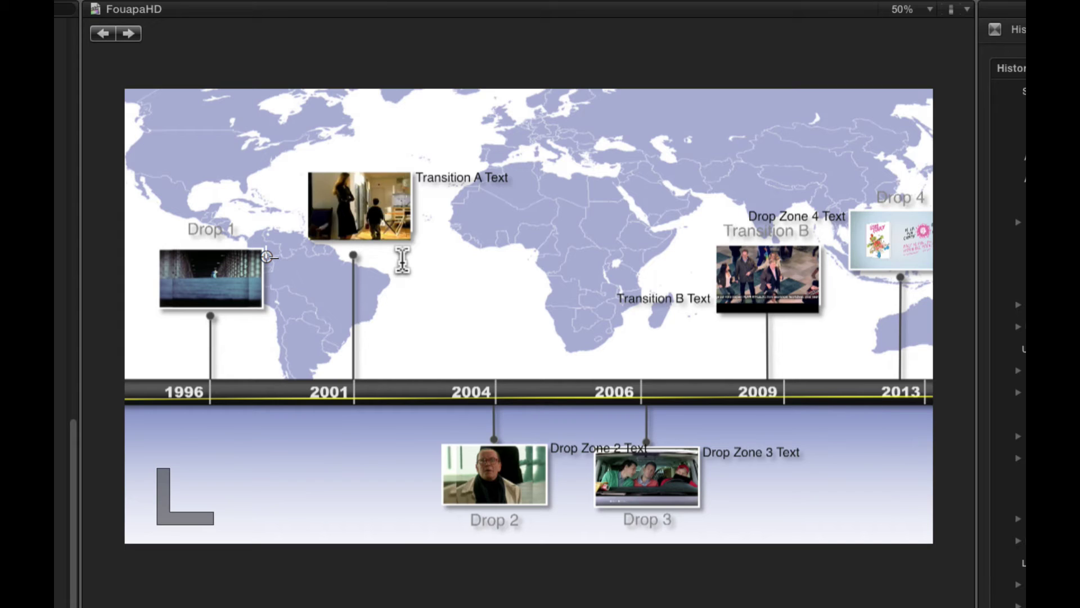
text(Yop)
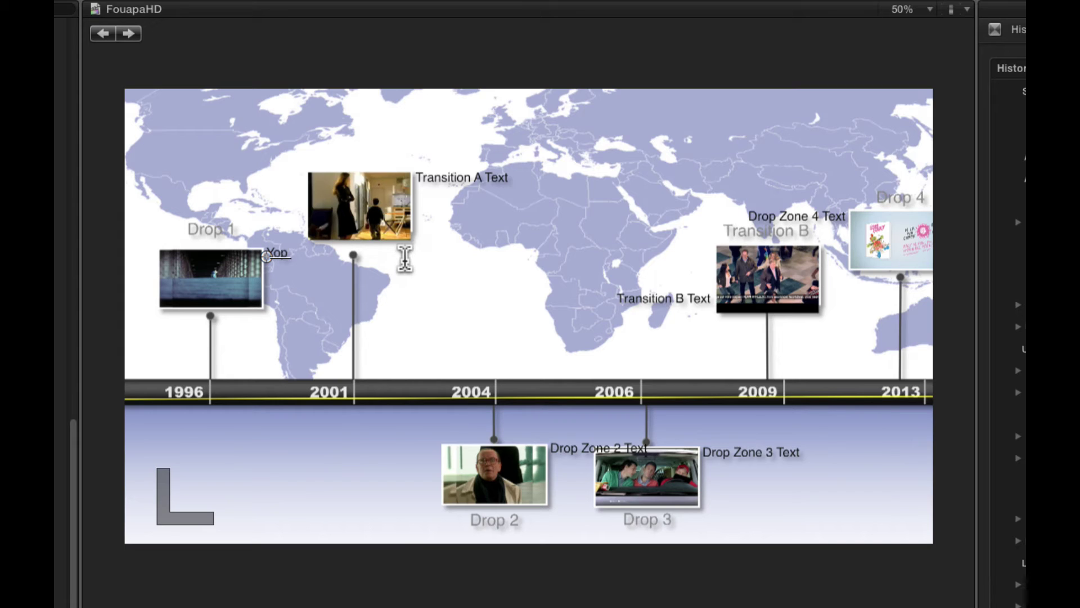
click(269, 271)
drag(269, 271, 269, 284)
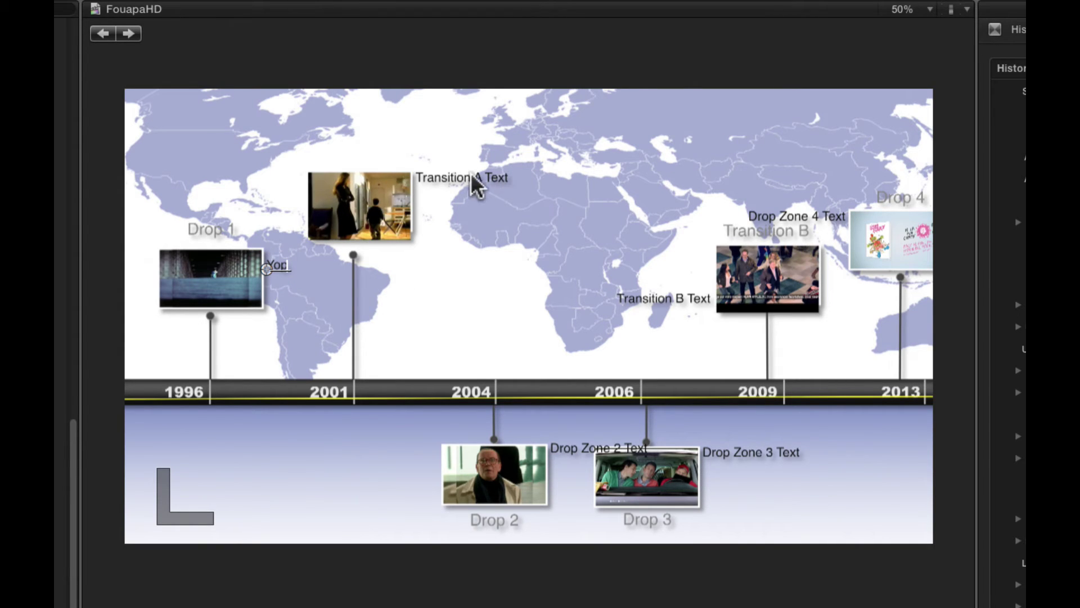
Step: Replace the Transition A text with "Viennois Nestlé"
click(129, 34)
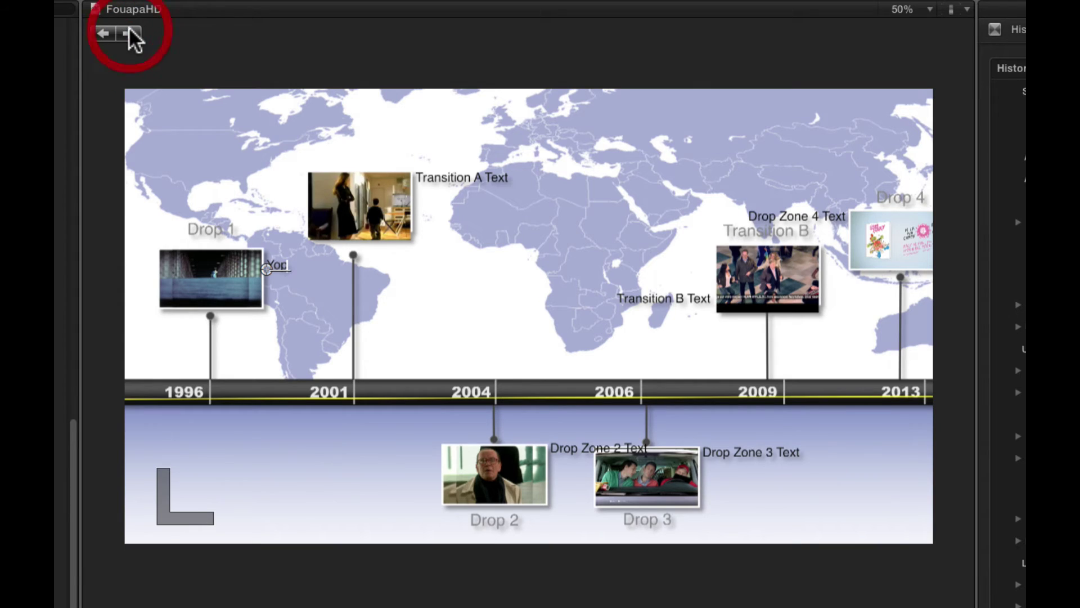
click(511, 179)
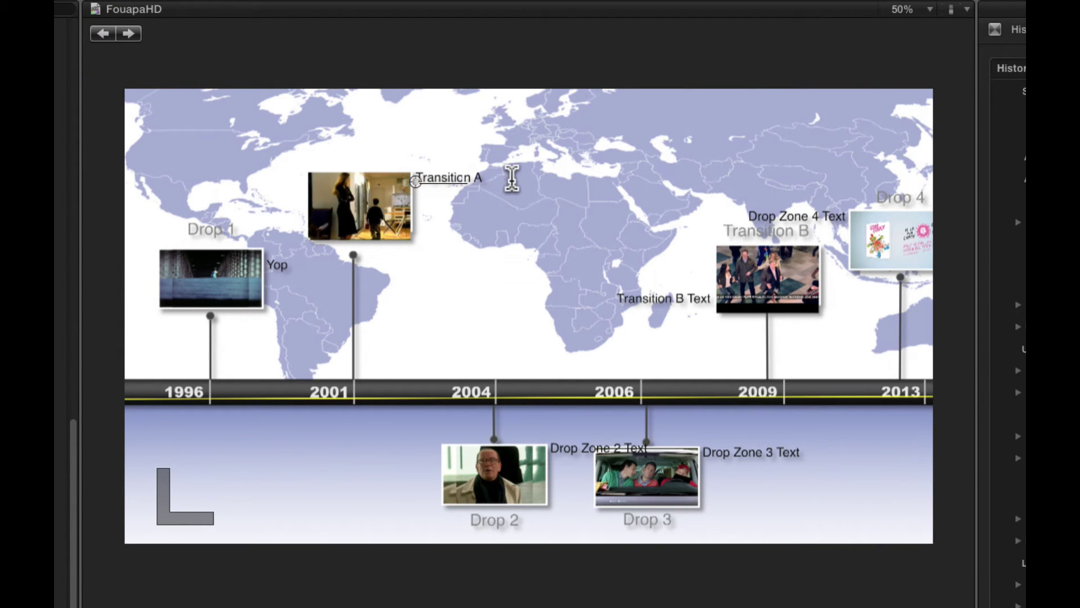
key(BackSpace)
key(BackSpace)
key(BackSpace)
key(BackSpace)
key(BackSpace)
key(BackSpace)
key(BackSpace)
key(BackSpace)
key(BackSpace)
key(BackSpace)
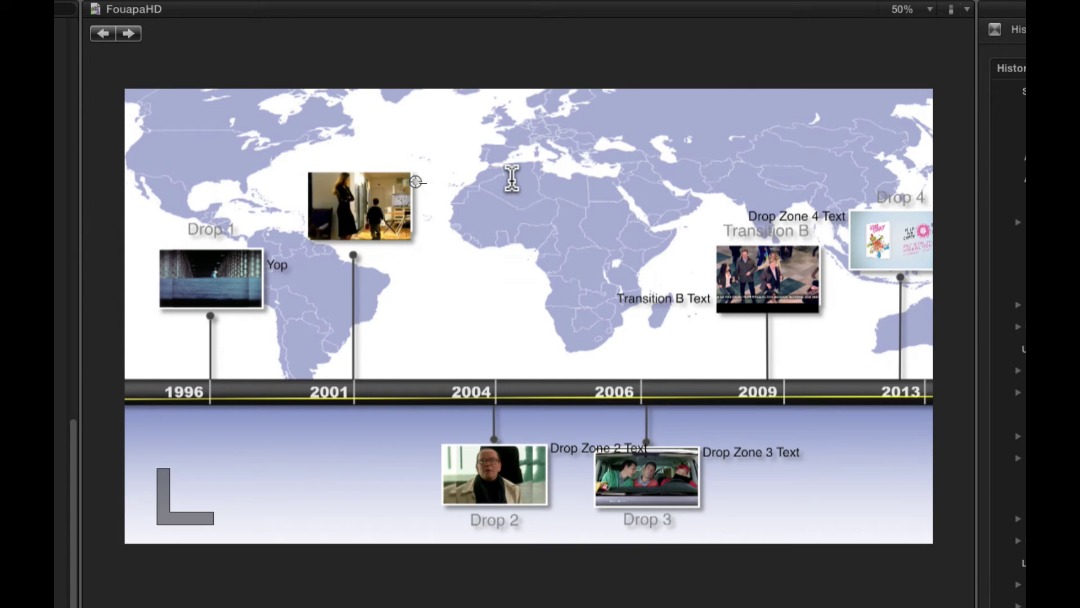
text(Viennois Nestlé)
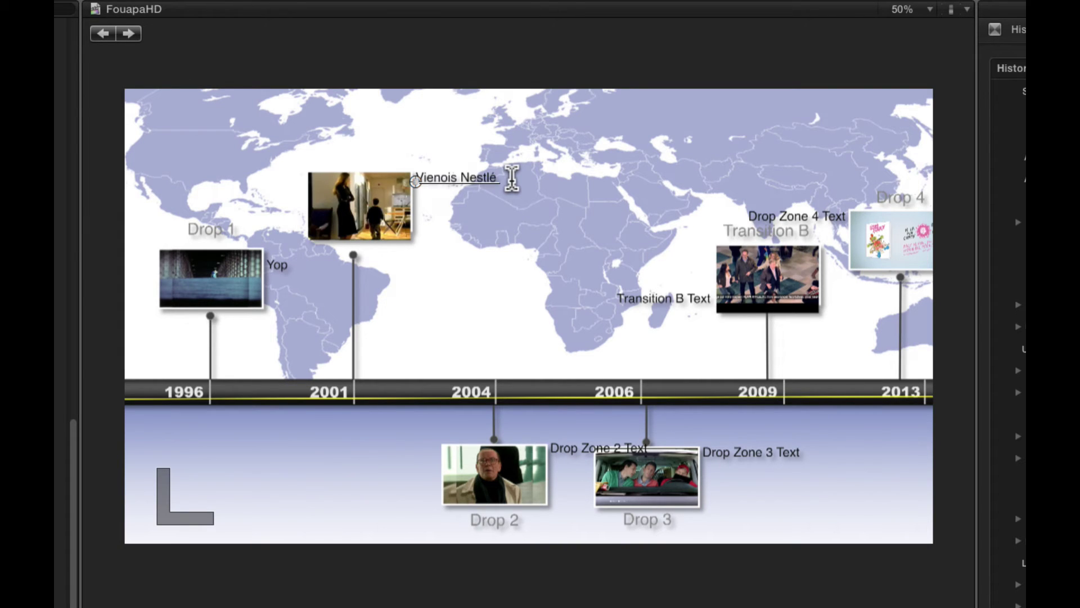
Step: Go to the Transition B text and replace it with "Afflelou"
click(131, 33)
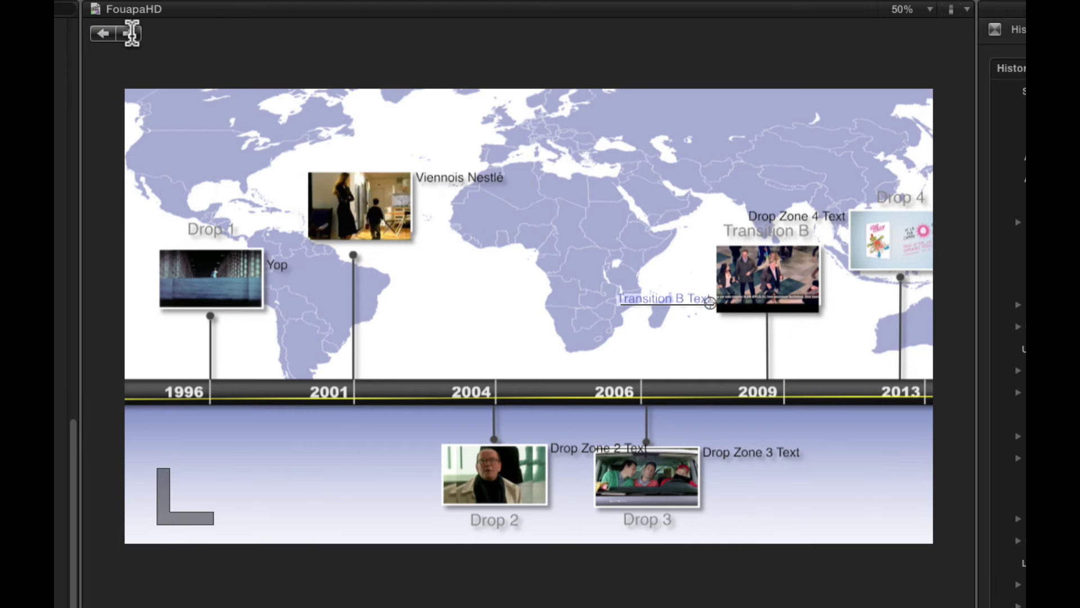
key(BackSpace)
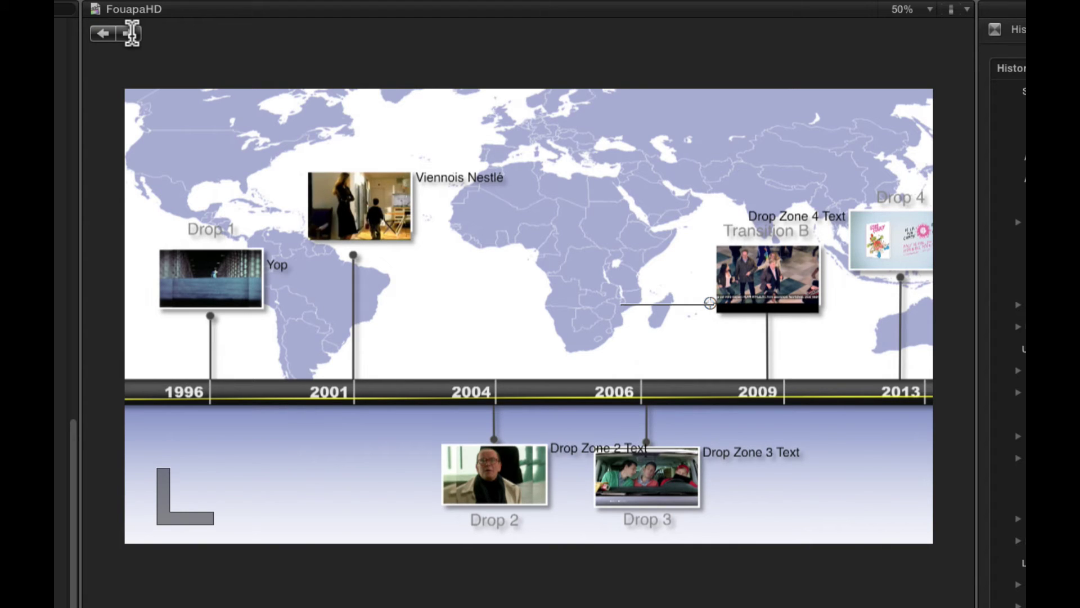
text(Afflelou)
Step: Skip past the Transition B title to the Drop Zone 3 text and replace it with "MMA"
click(130, 34)
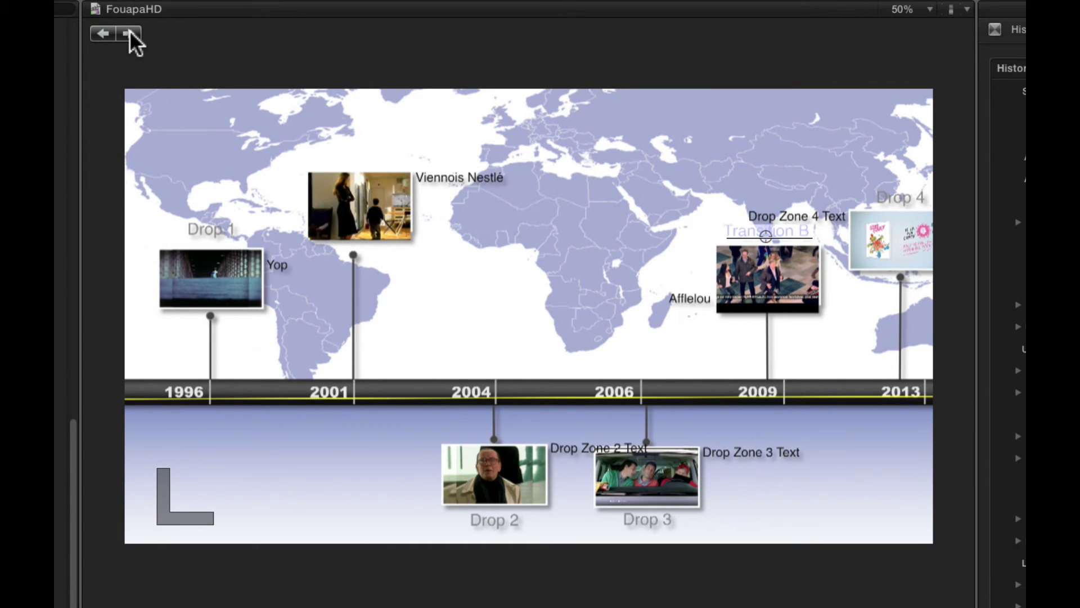
click(130, 34)
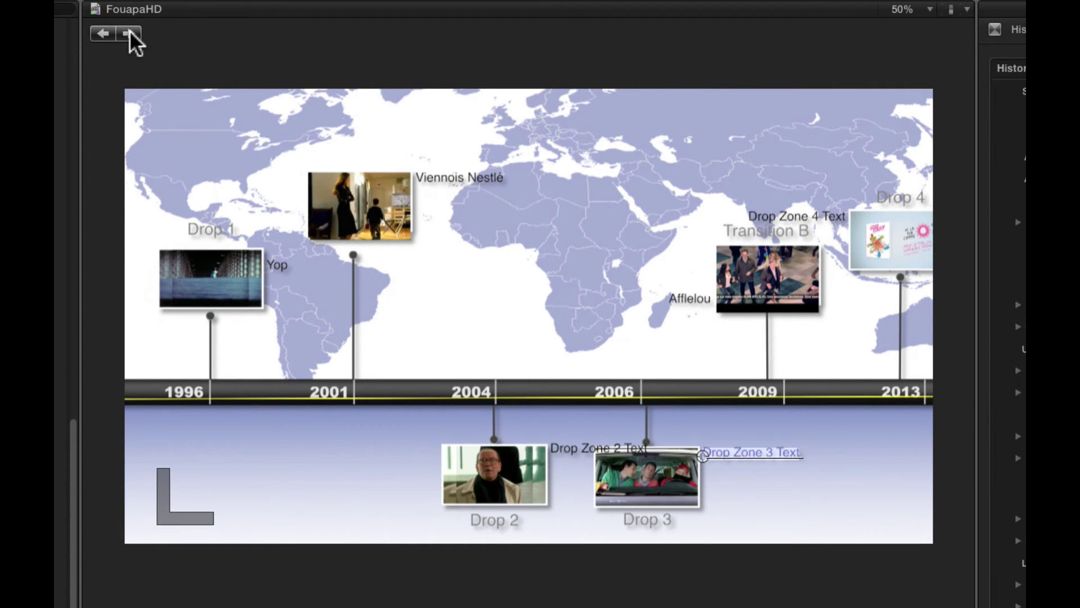
key(BackSpace)
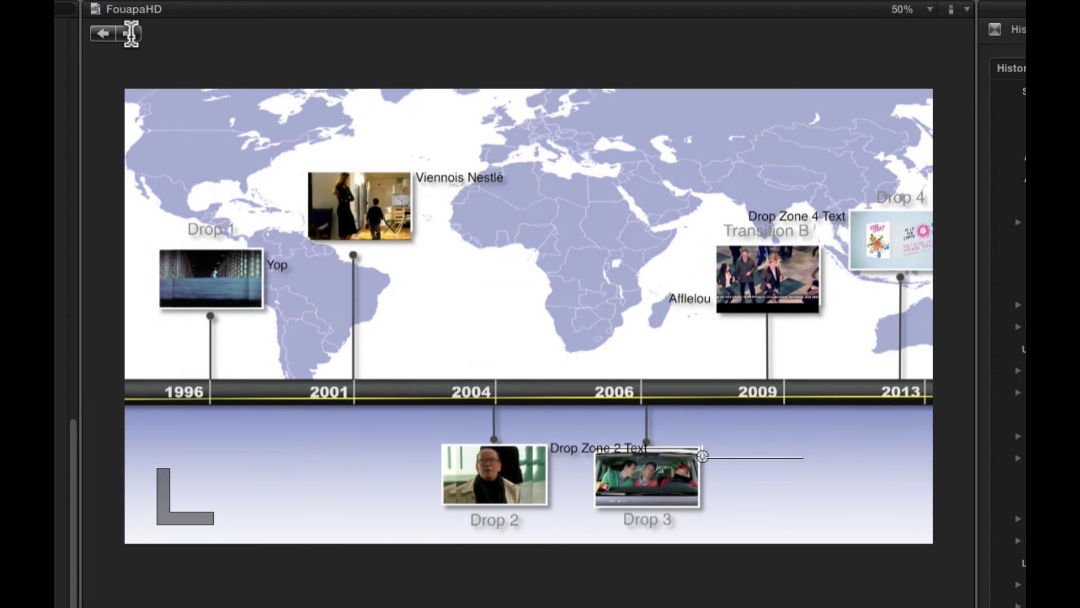
text(MMA)
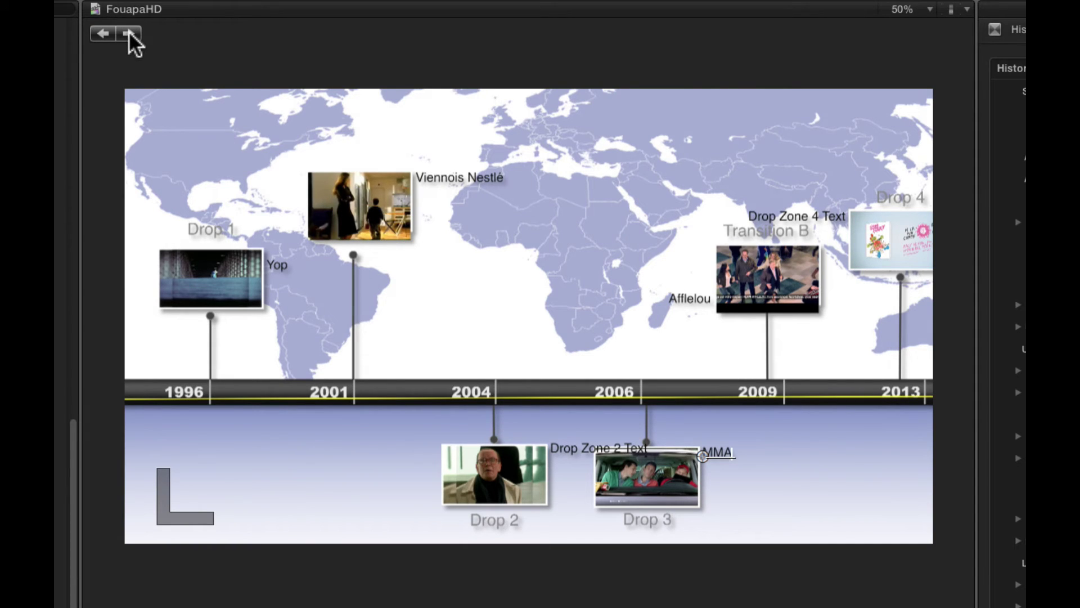
Step: Cycle through the transition's text fields to the Drop Zone 2 text and replace it with "MAAF"
click(130, 33)
click(130, 34)
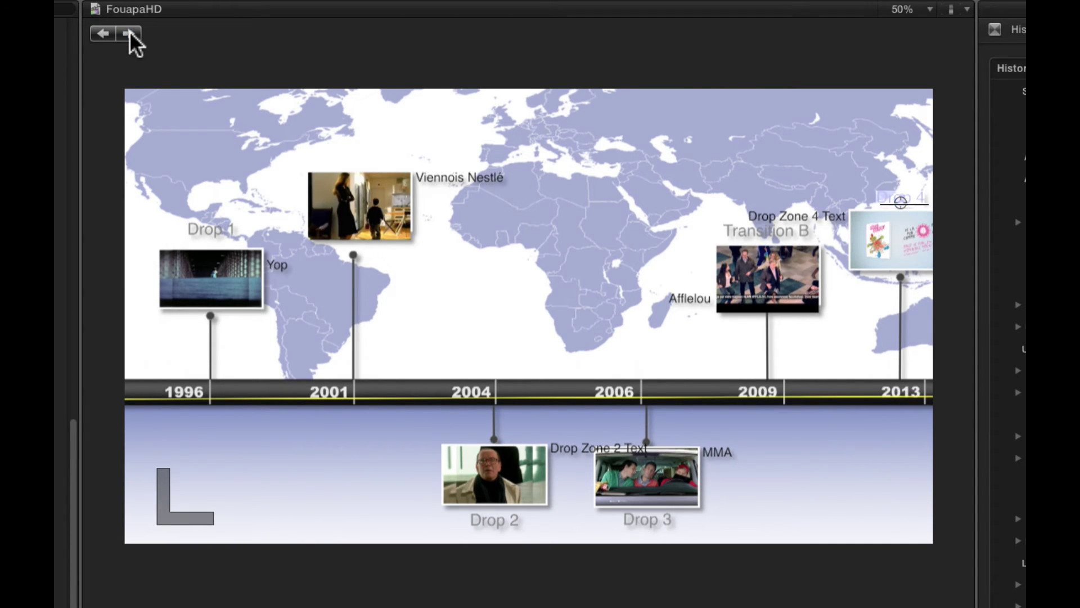
click(130, 34)
click(130, 34)
click(130, 34)
click(130, 34)
click(130, 34)
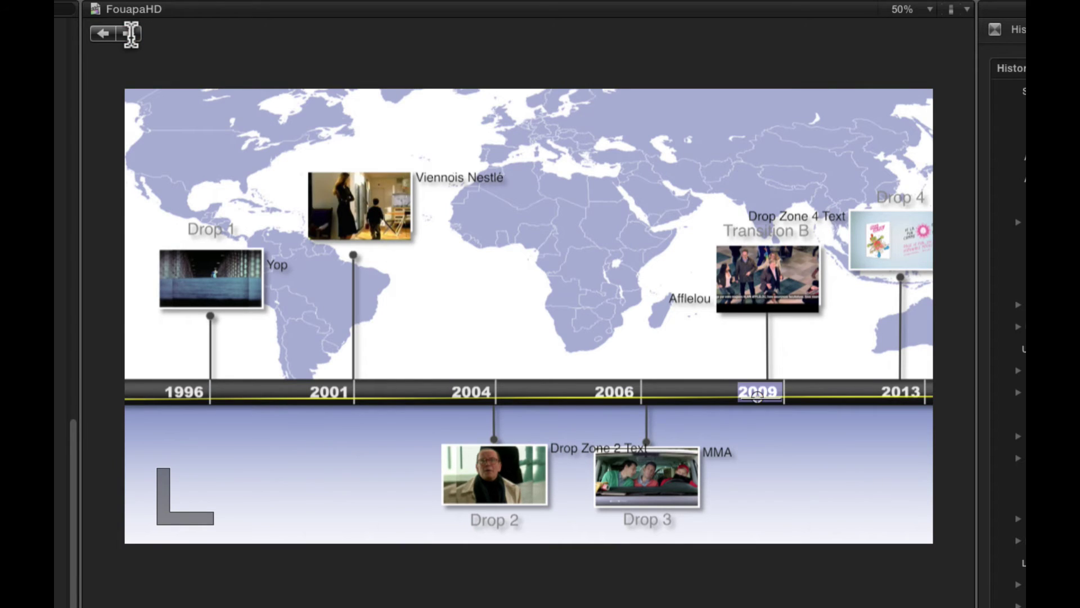
click(130, 33)
click(130, 33)
click(130, 34)
click(130, 33)
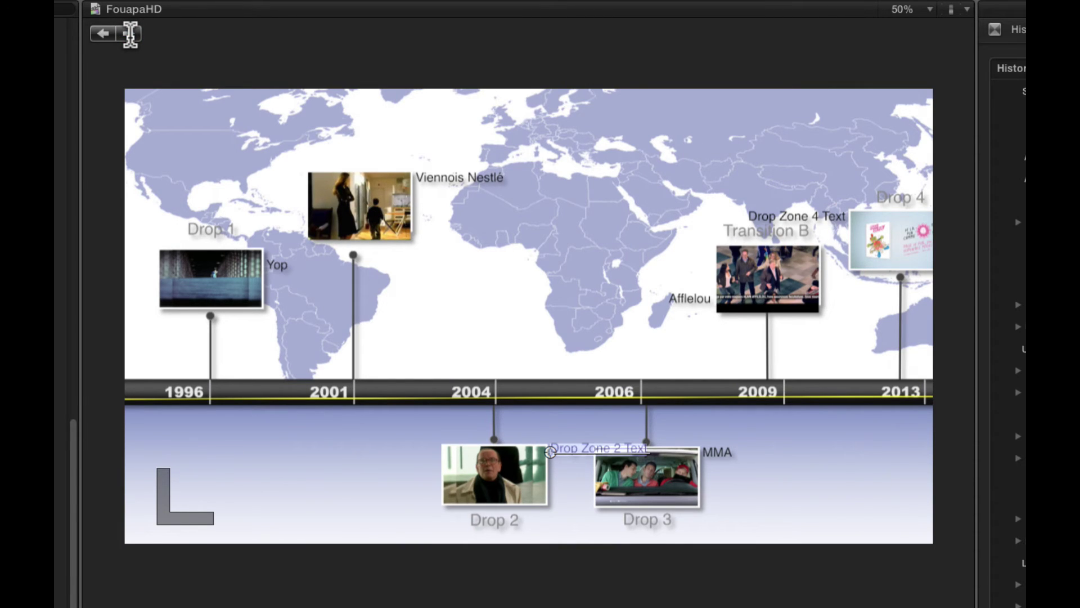
click(130, 34)
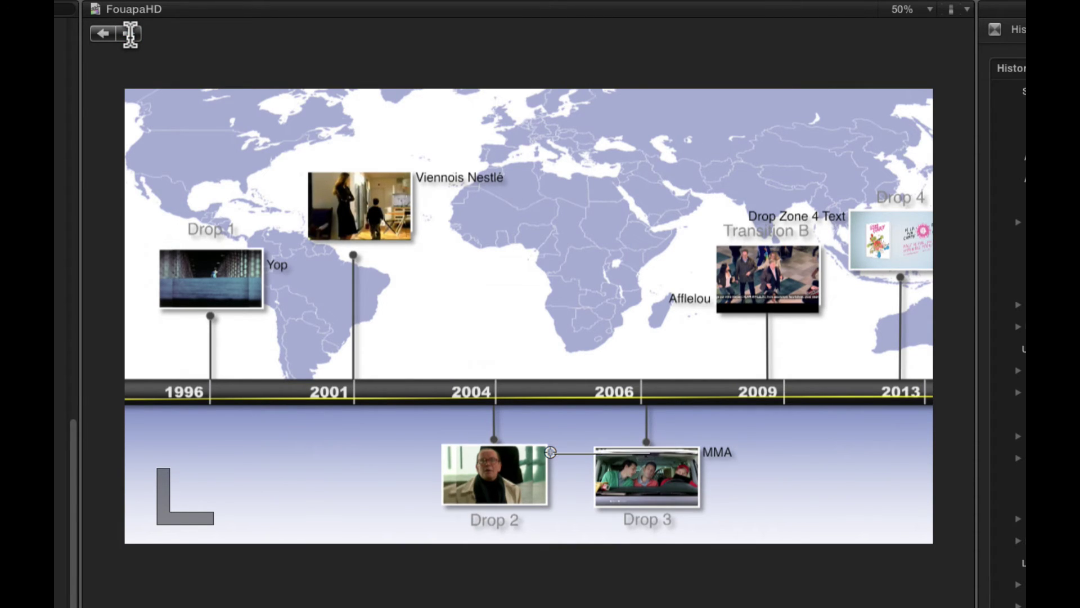
text(MAAF)
Step: Advance past the MMA text to the Drop Zone 4 text and clear it
click(127, 34)
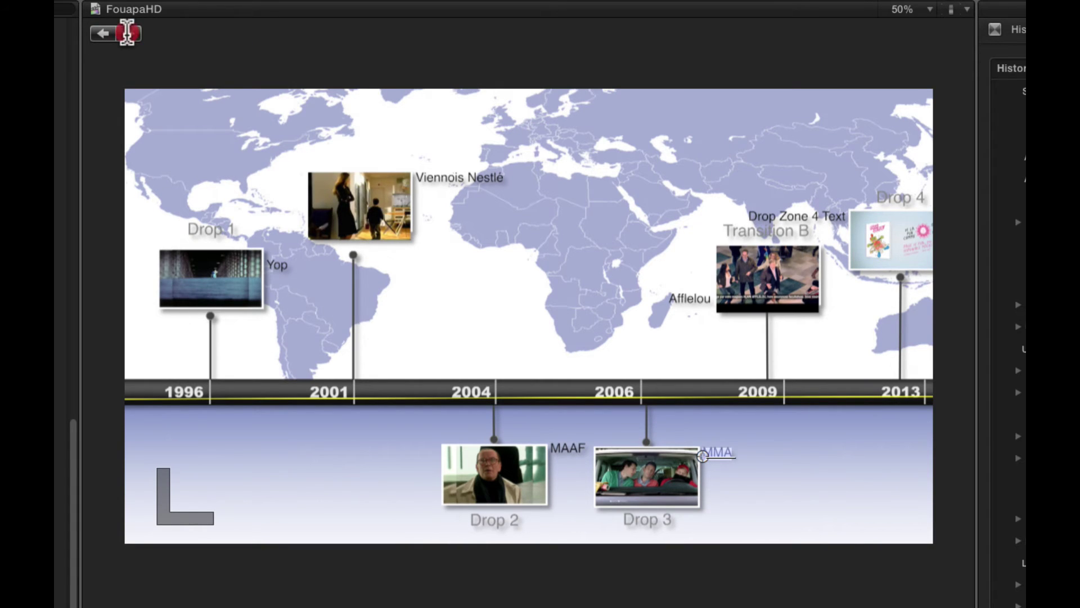
click(127, 34)
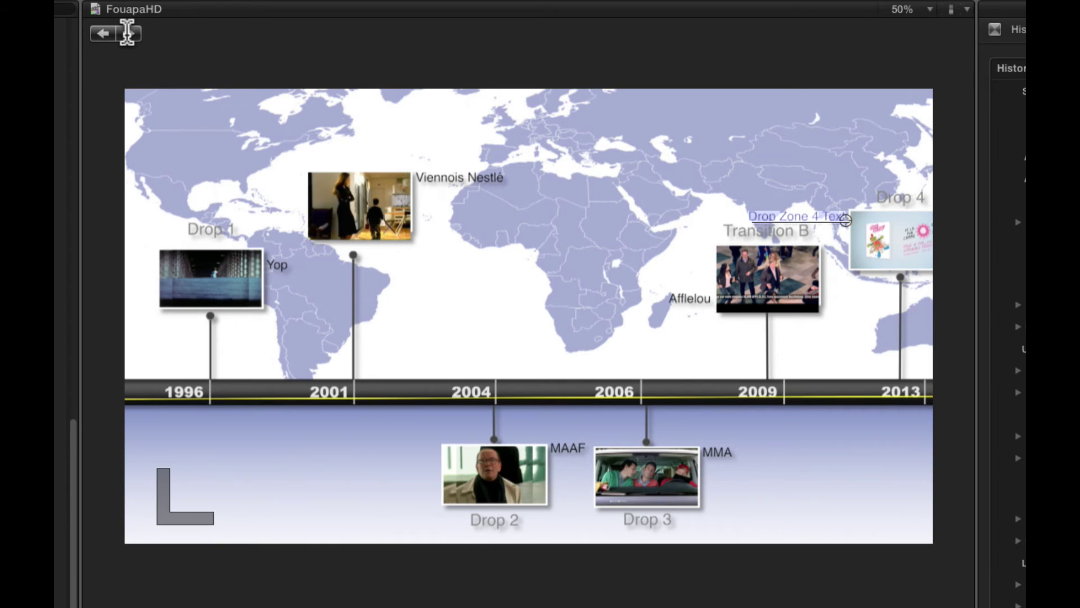
click(127, 34)
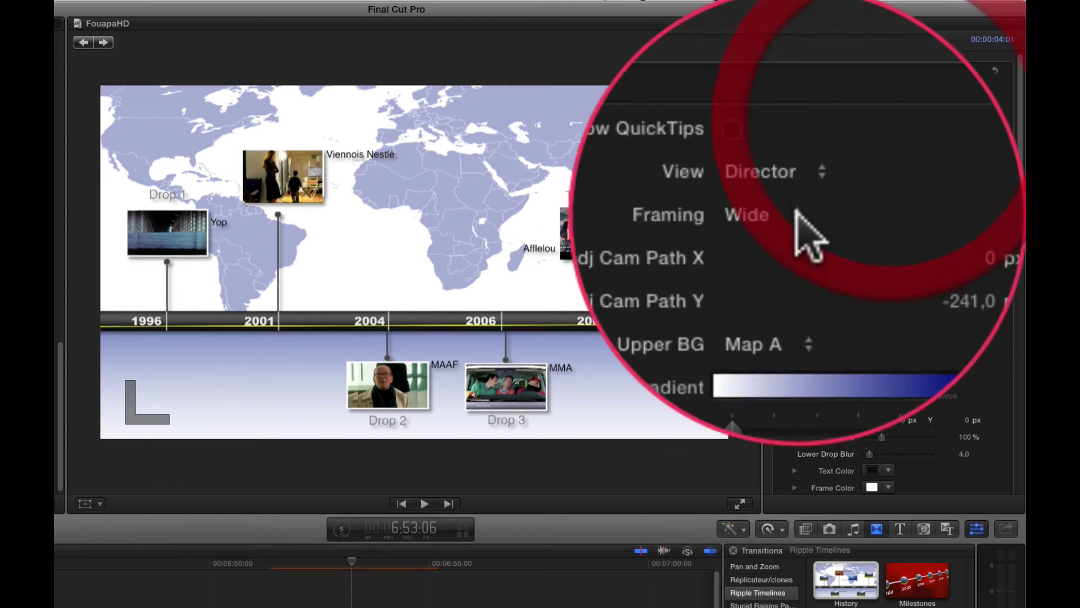
Step: Set the History transition's Framing to Medium and, after trying Map B, its Upper BG to Map C
click(900, 124)
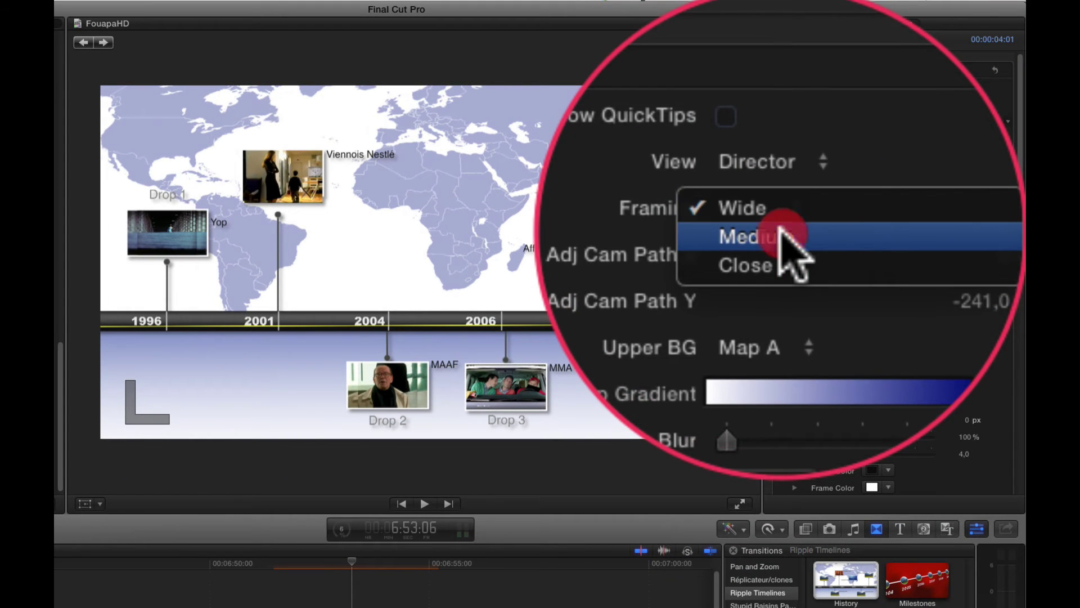
click(779, 228)
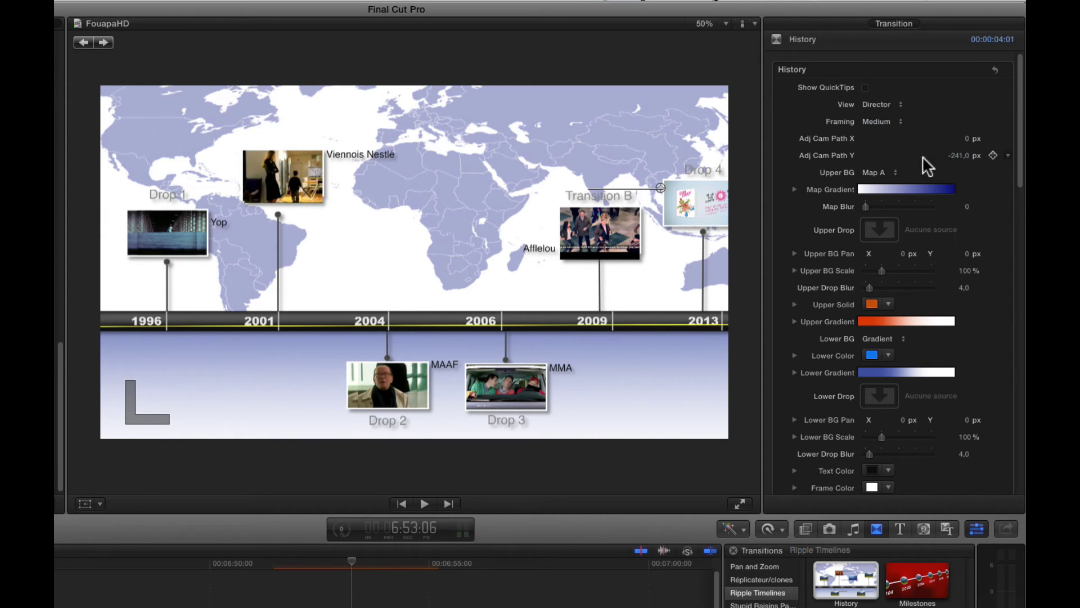
click(873, 173)
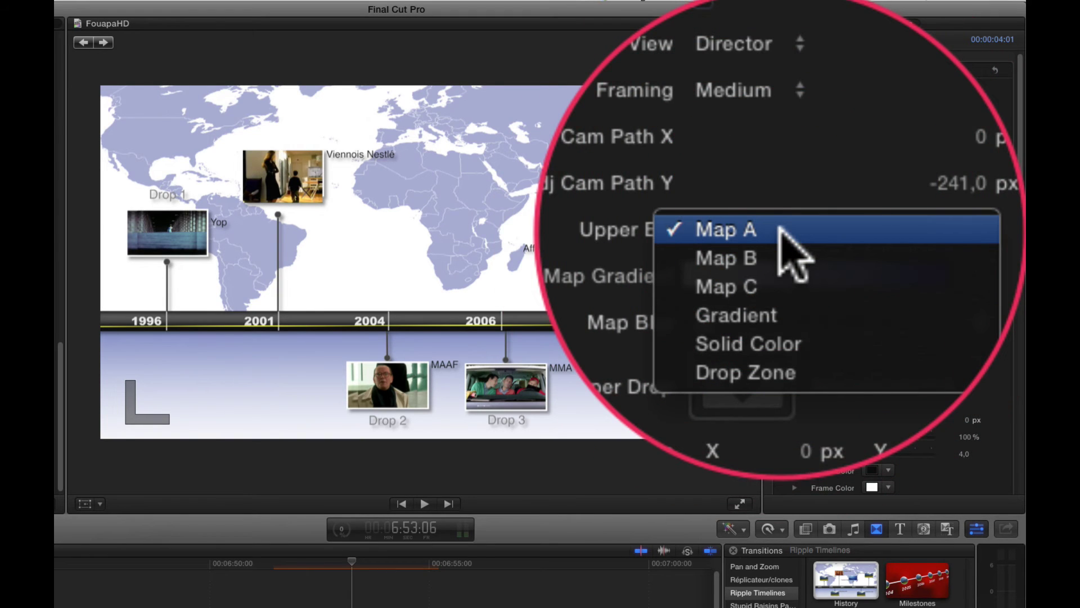
key(Escape)
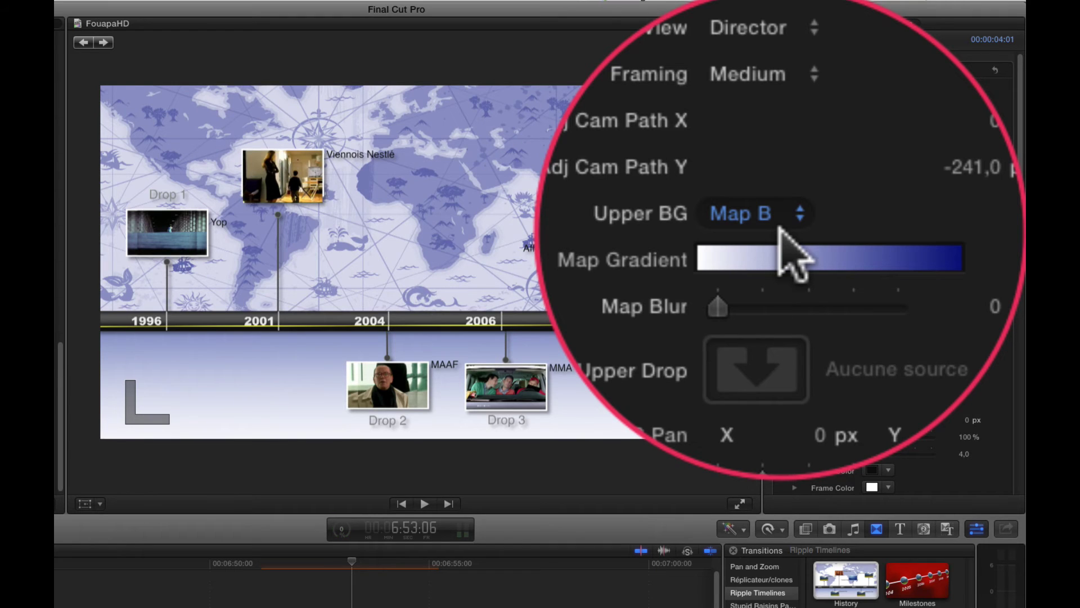
click(780, 229)
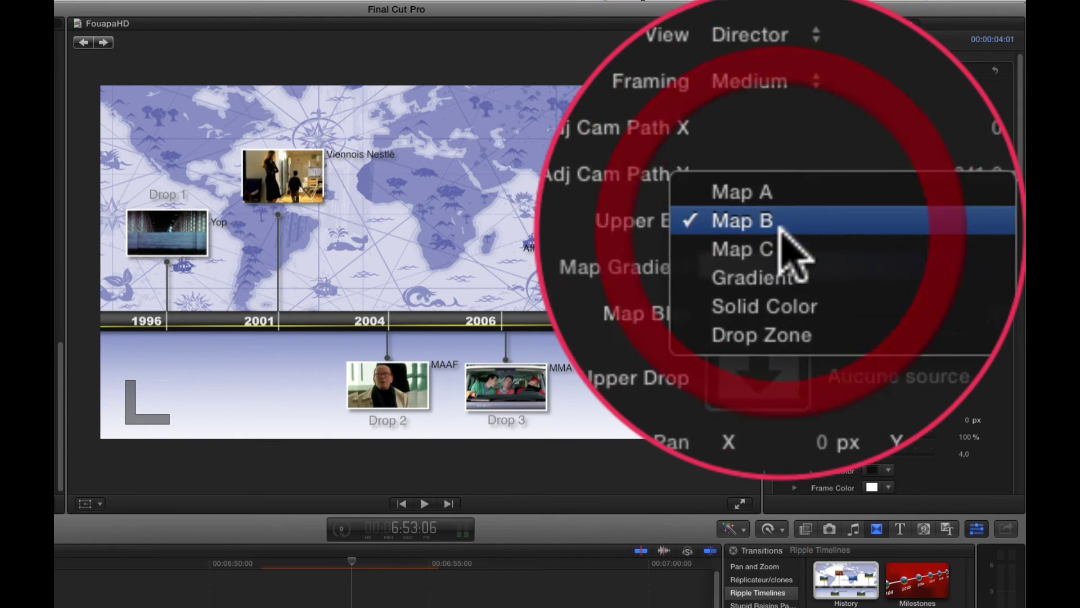
click(779, 230)
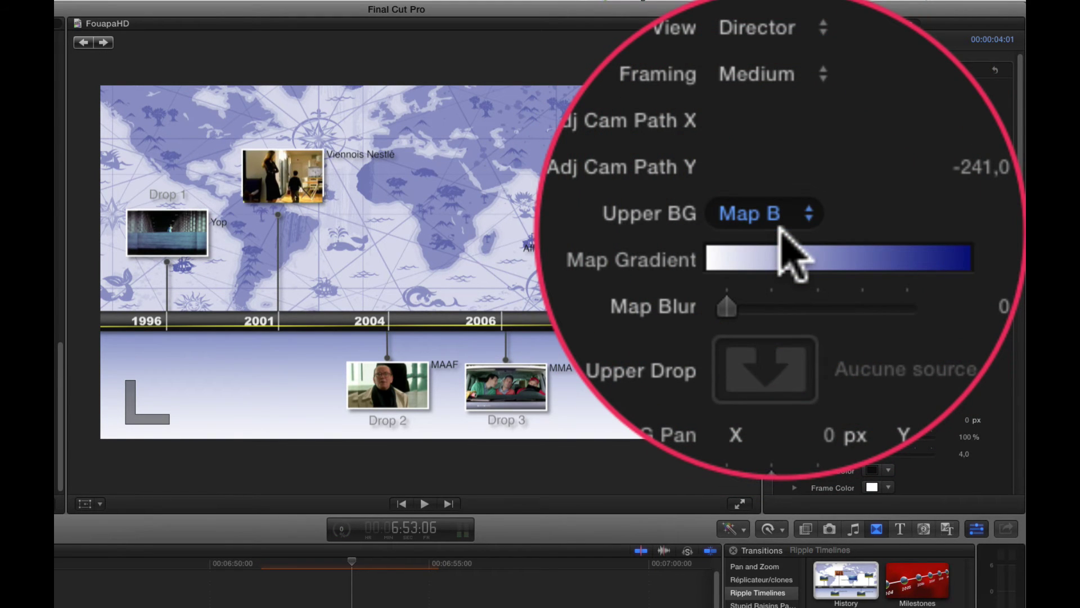
click(780, 228)
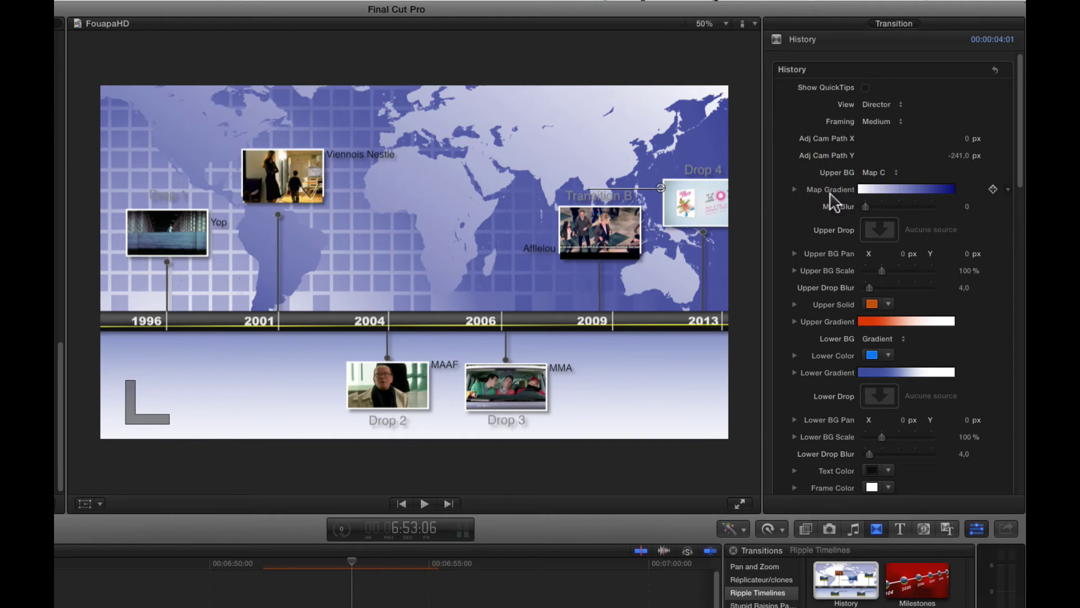
Step: Recolour the Map Gradient's dark blue end stop to a muted burgundy with red 0,52, green 0,31 and blue 0,34
click(794, 190)
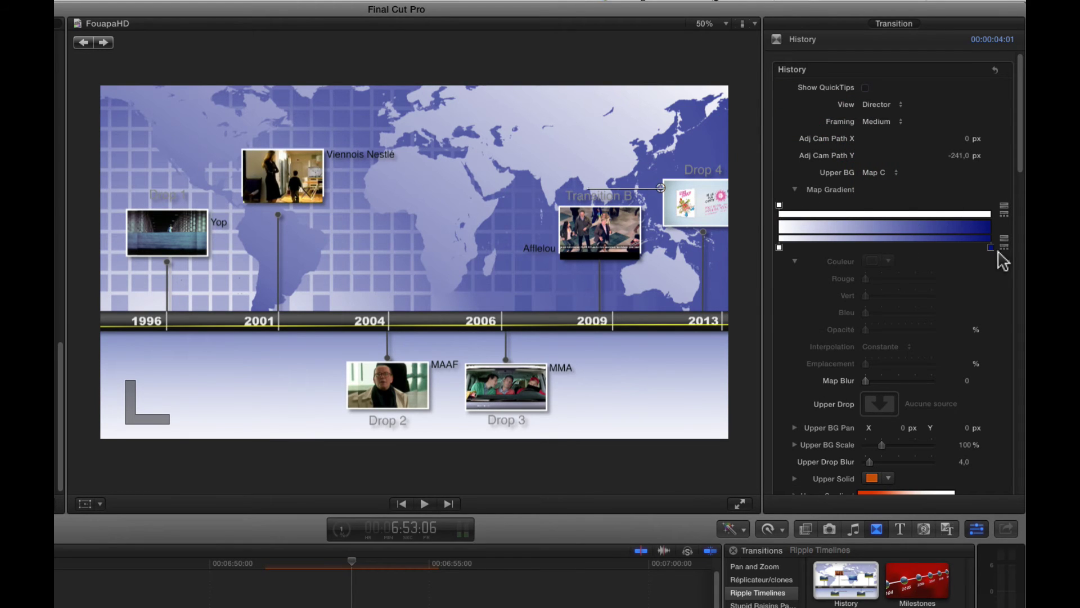
click(990, 247)
click(872, 261)
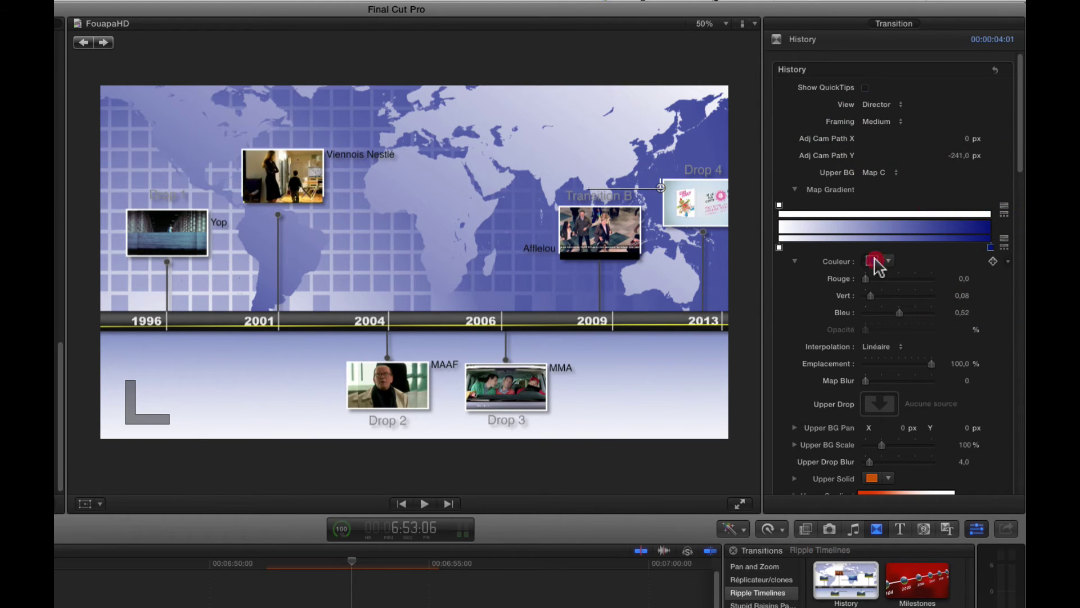
click(678, 273)
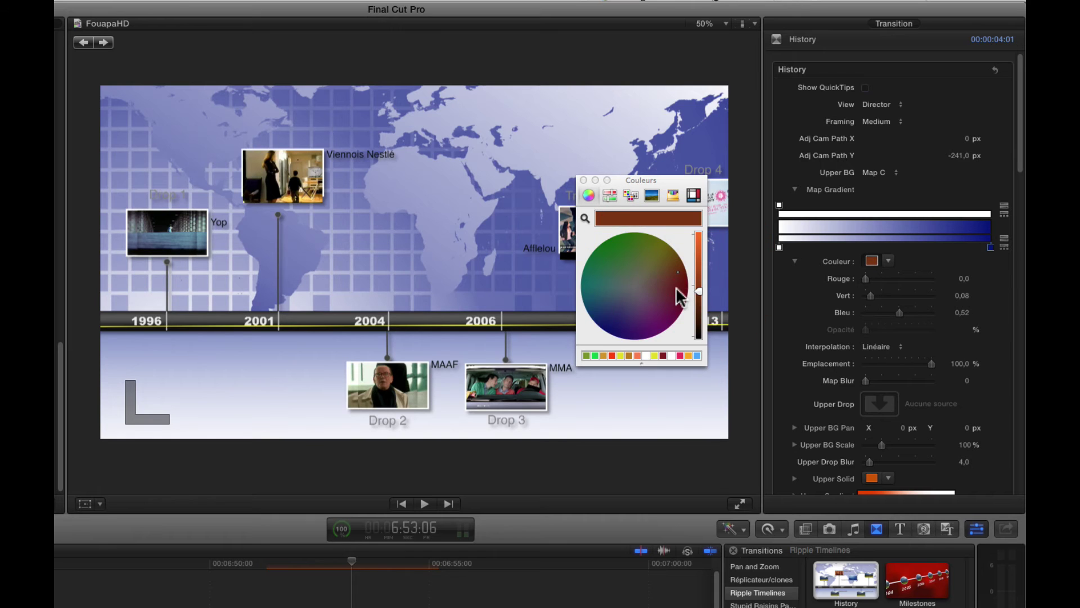
click(670, 290)
click(654, 293)
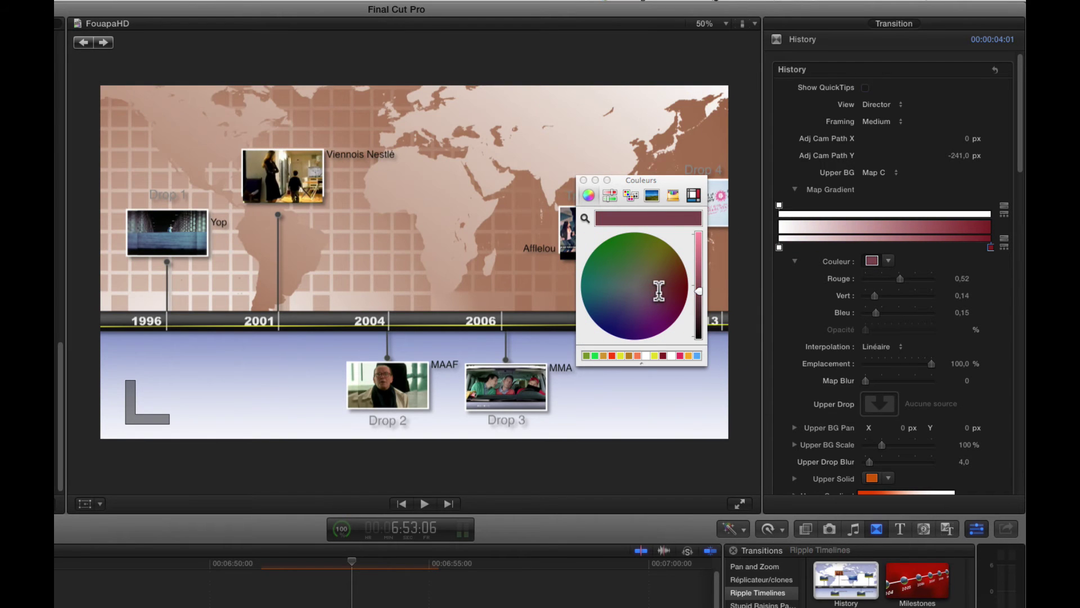
click(659, 291)
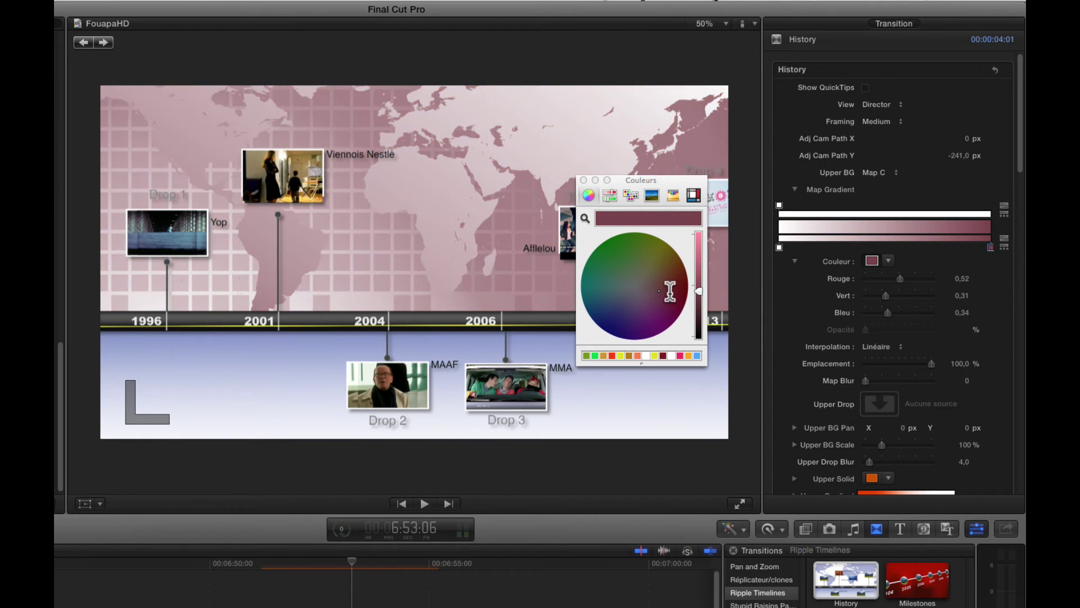
click(584, 181)
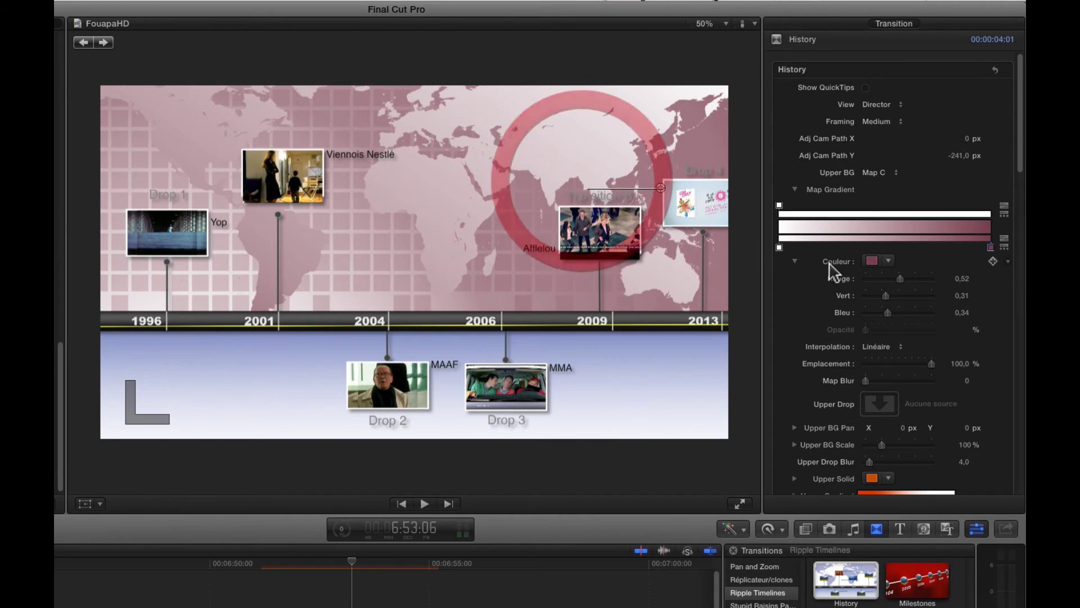
click(795, 189)
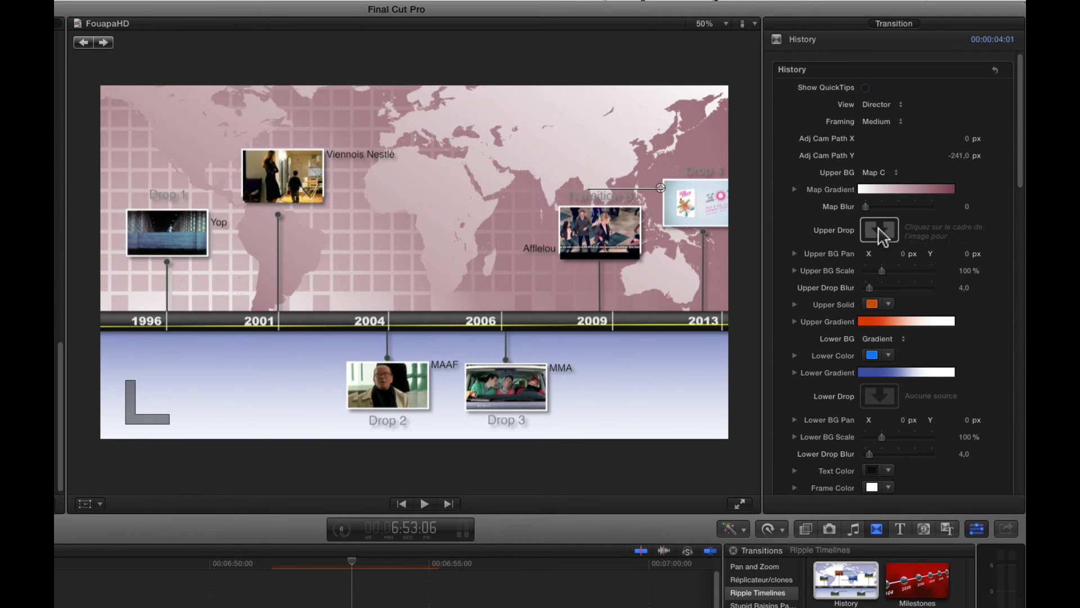
Step: Look over the Upper BG choices, keeping Map C, and set the Upper BG Scale to 134 %
click(894, 170)
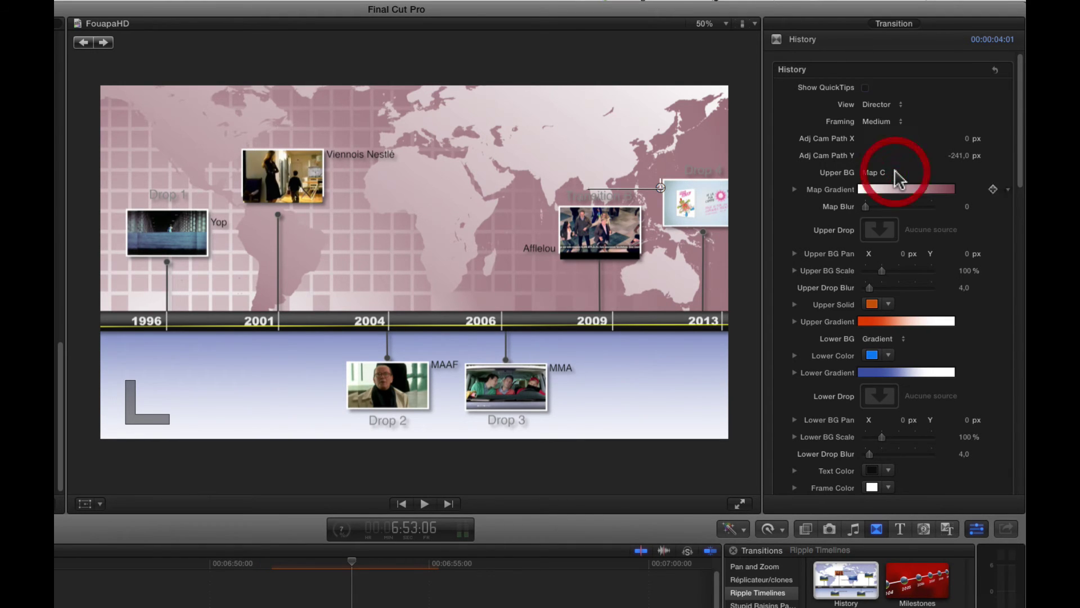
click(813, 207)
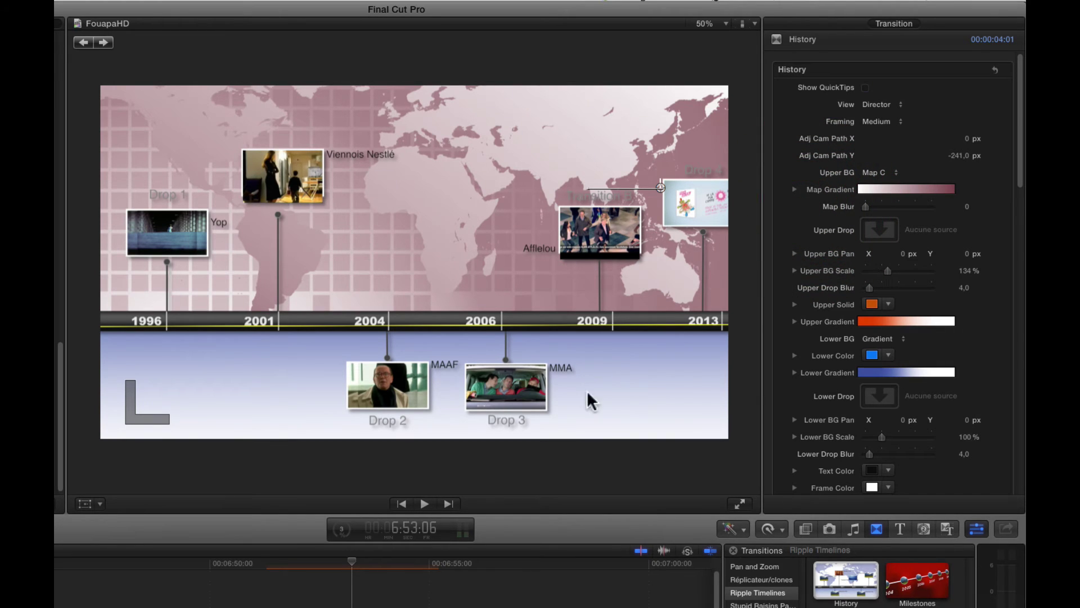
Step: Set the Lower BG to Solid Color and sample the map's mauve tone from the viewer as its Lower Color
click(902, 341)
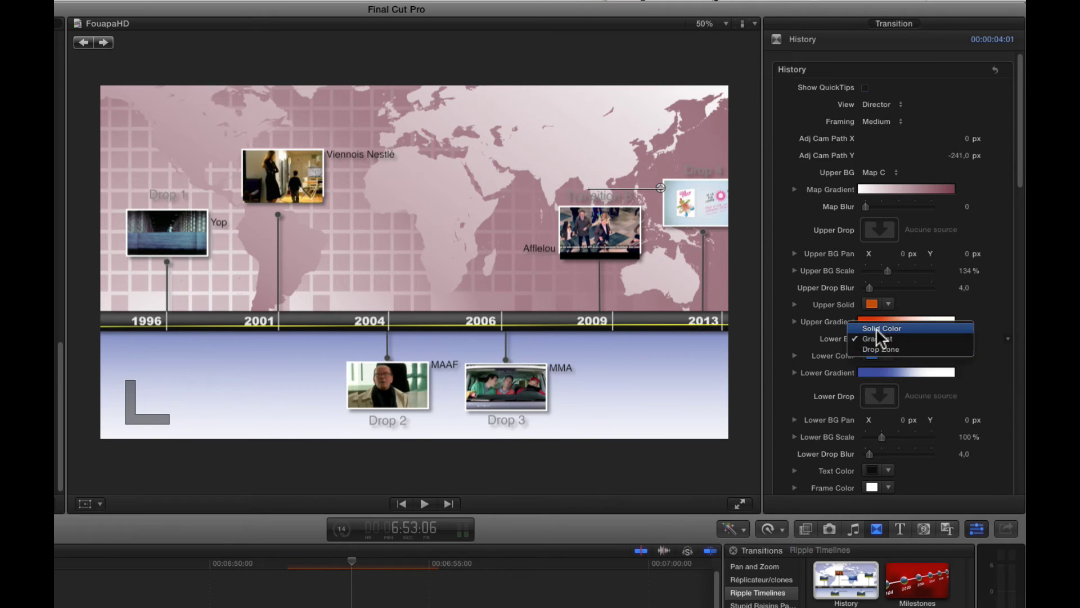
click(781, 326)
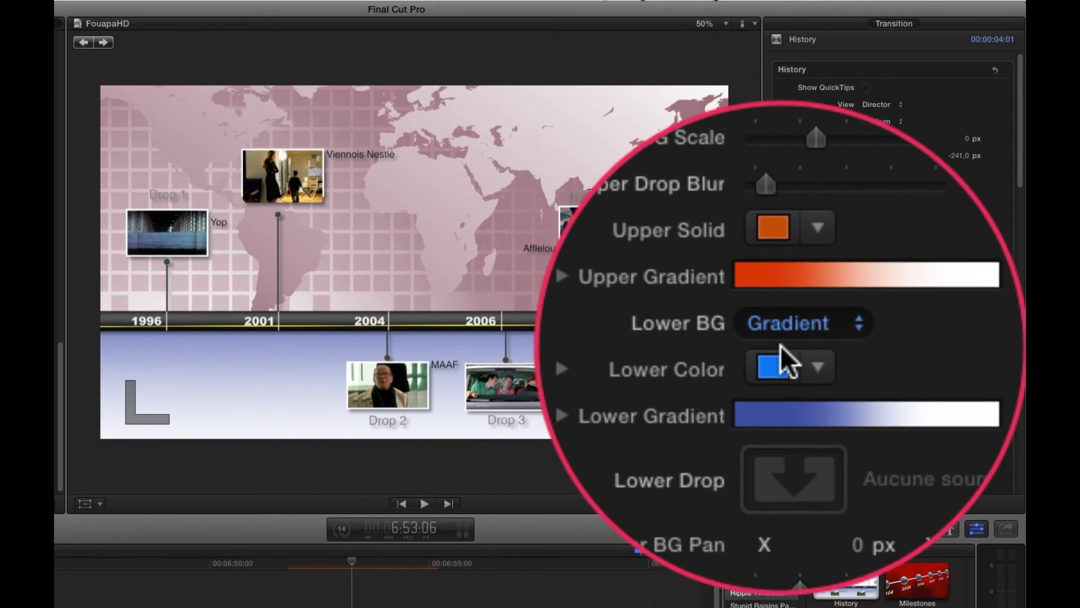
click(784, 355)
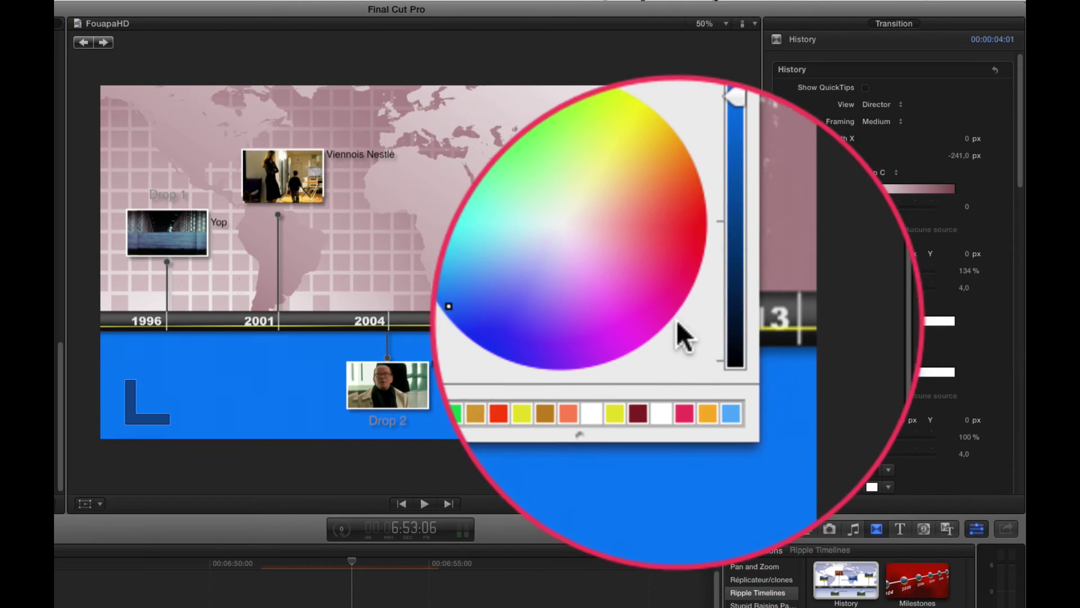
click(585, 218)
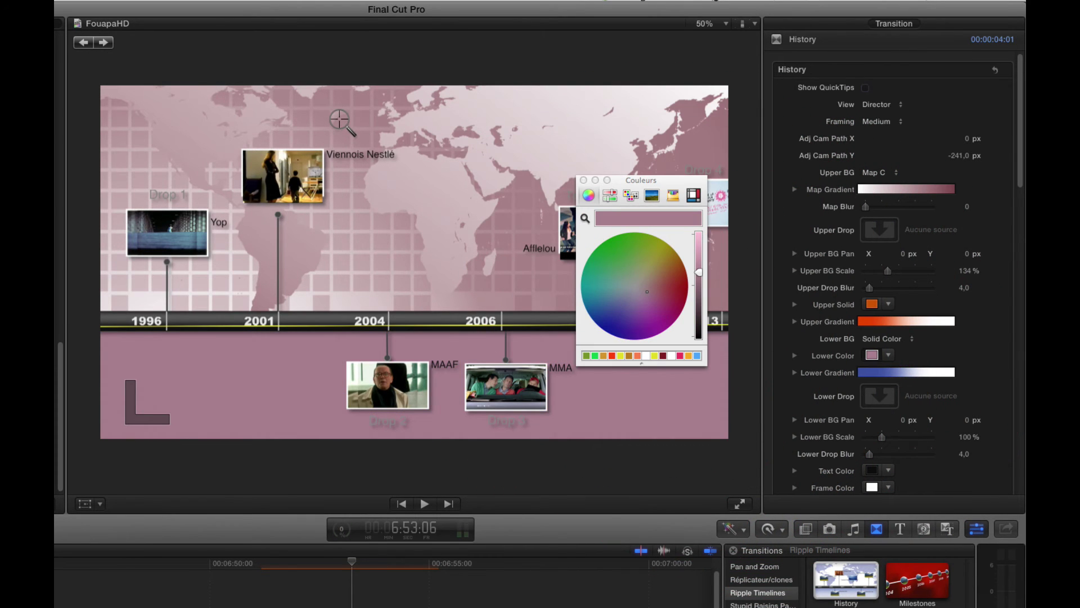
click(340, 119)
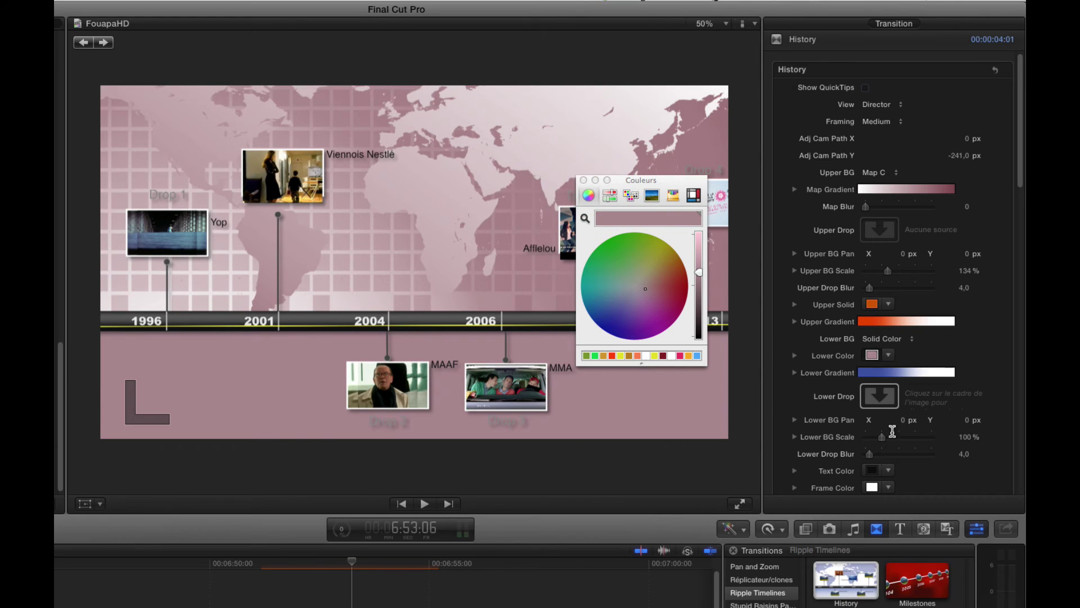
click(850, 437)
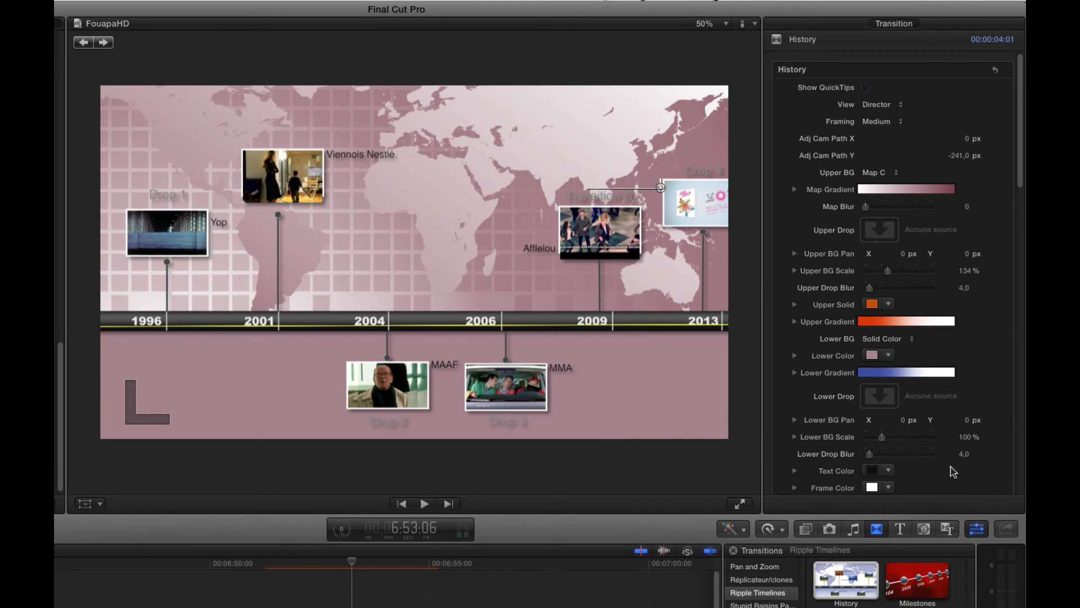
Step: Set both the Trans A Font and the Trans B Font to Gill Sans Ultra Bold
scroll(901, 394, down, 5)
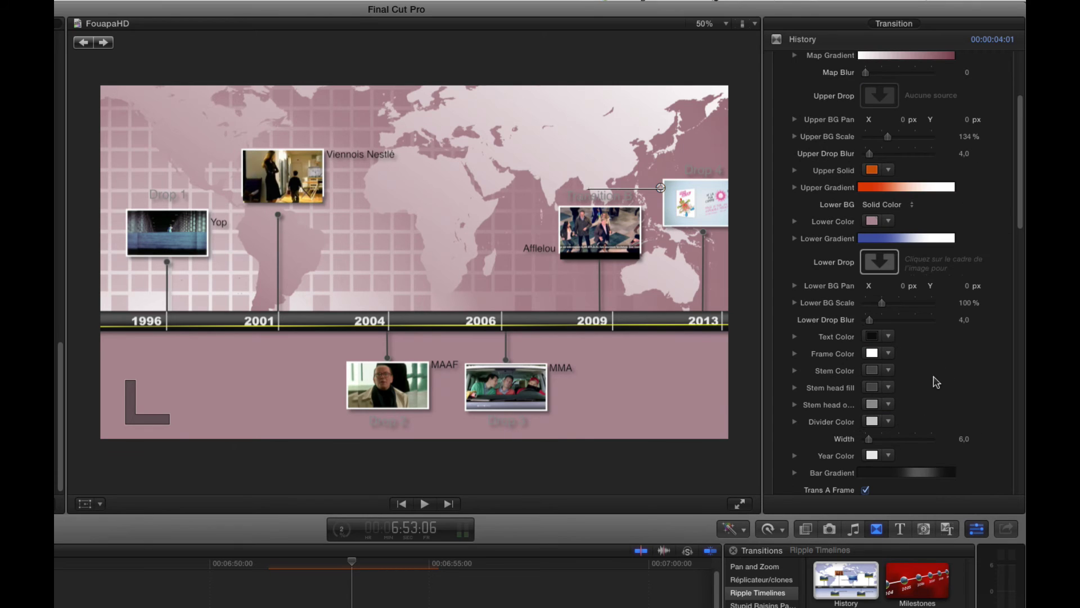
scroll(866, 319, down, 5)
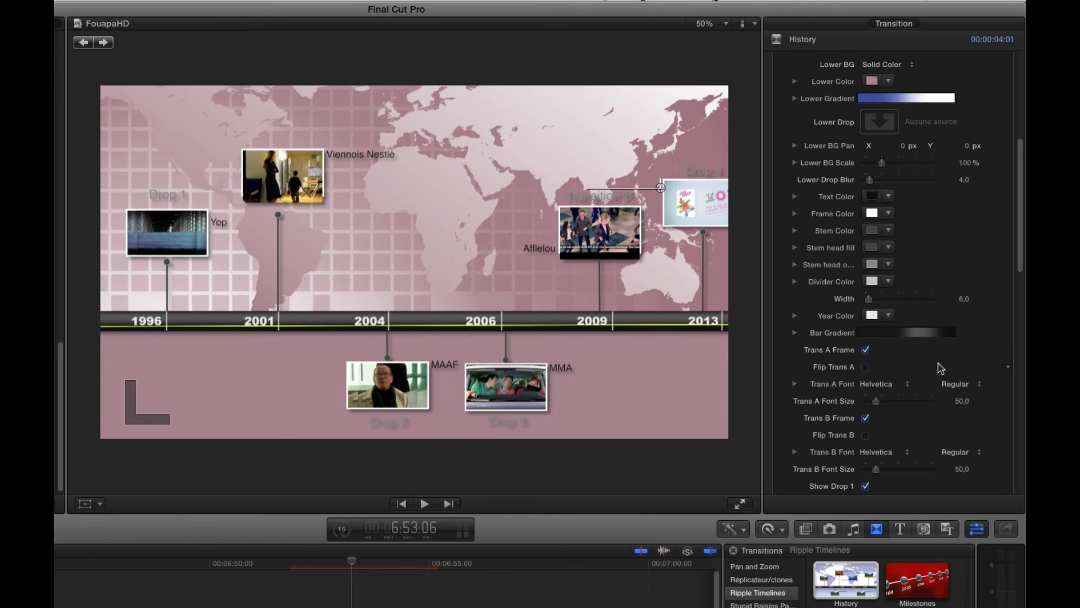
scroll(934, 370, down, 2)
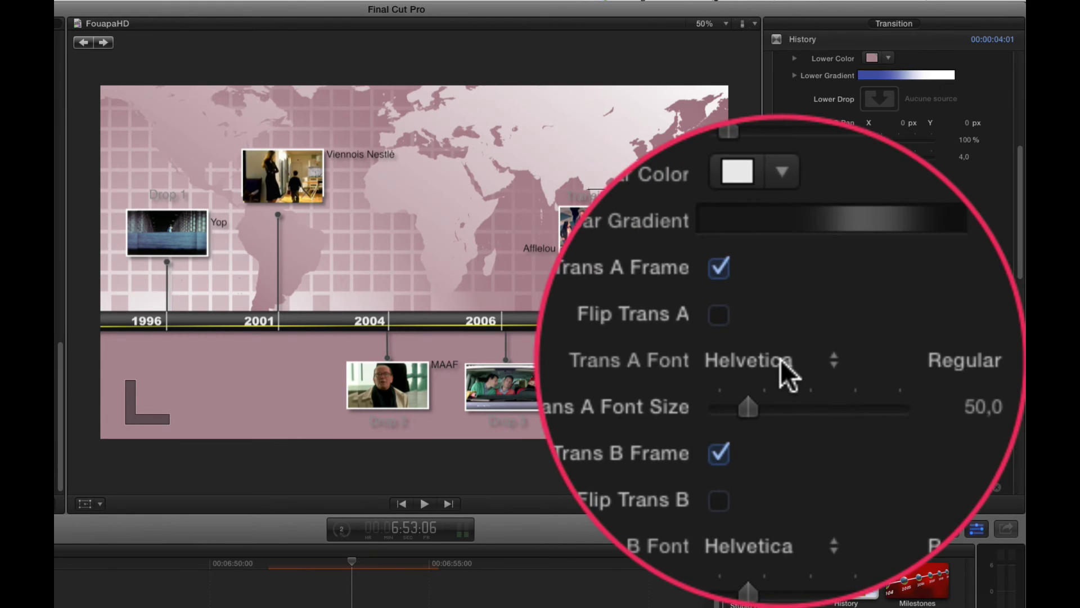
click(780, 362)
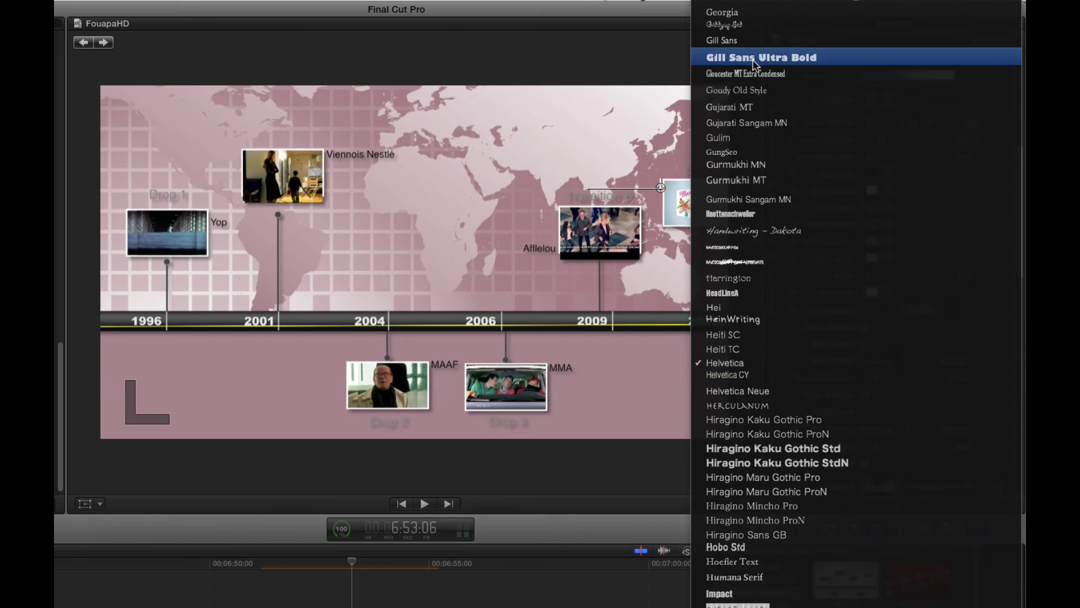
click(754, 57)
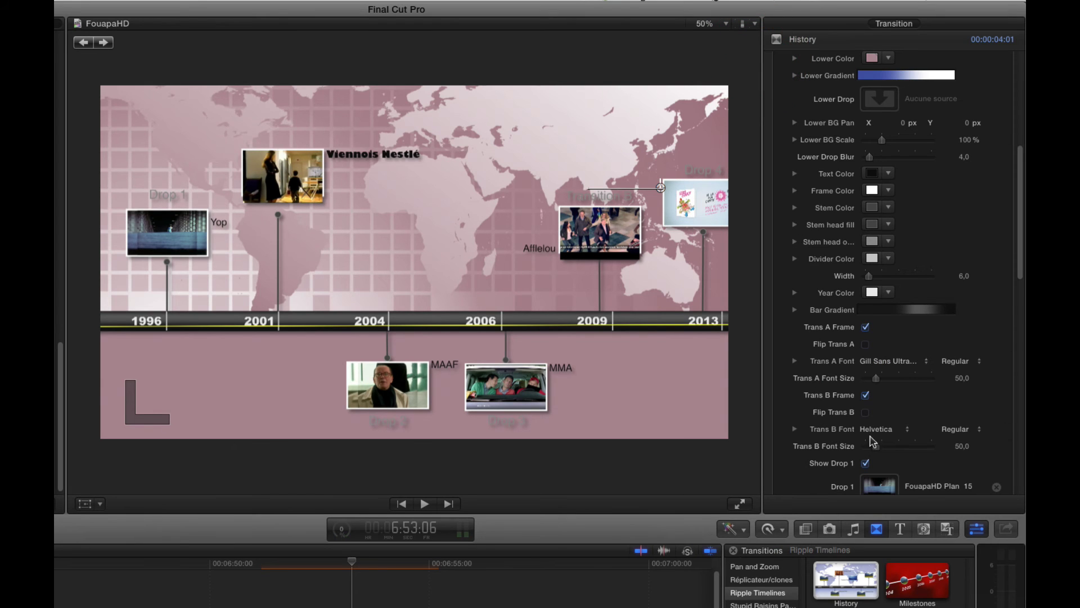
click(911, 433)
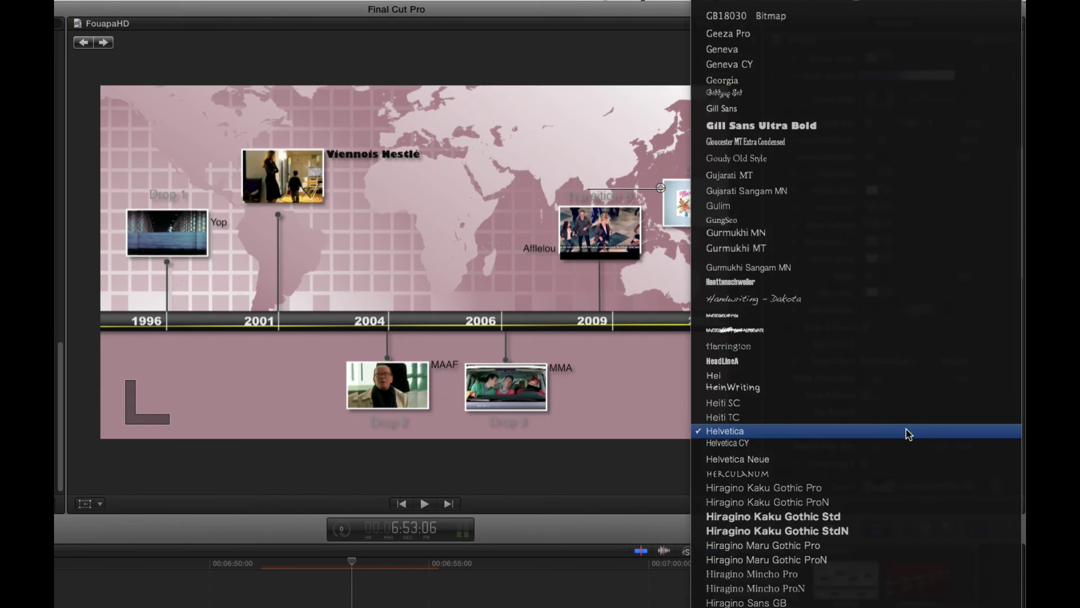
click(748, 129)
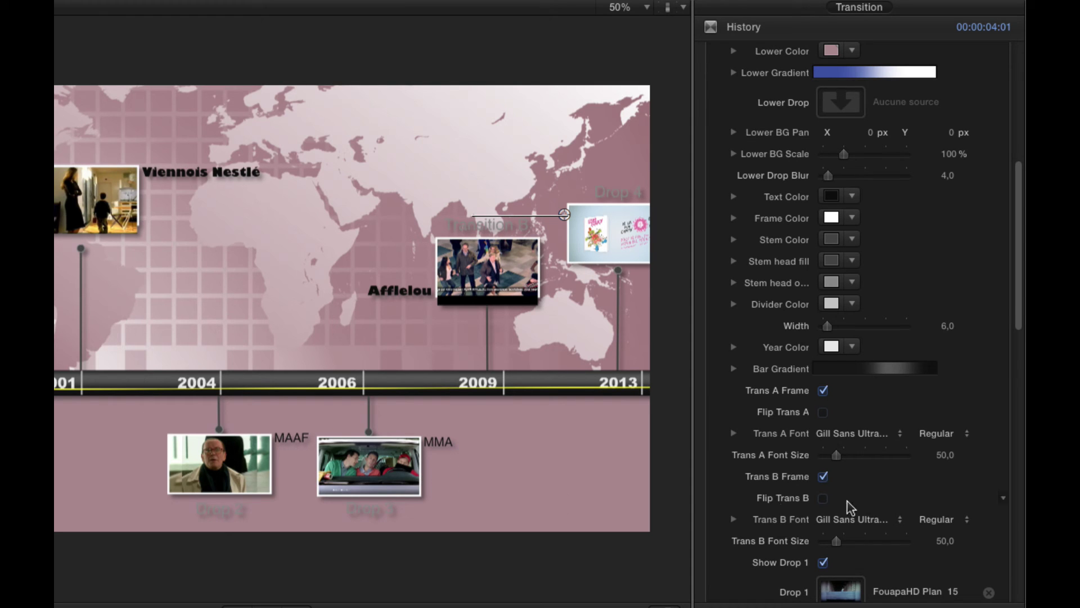
Step: Set the Drop 1 Size to 120 % and review the remaining drop zone settings through Drop 4
scroll(926, 484, down, 5)
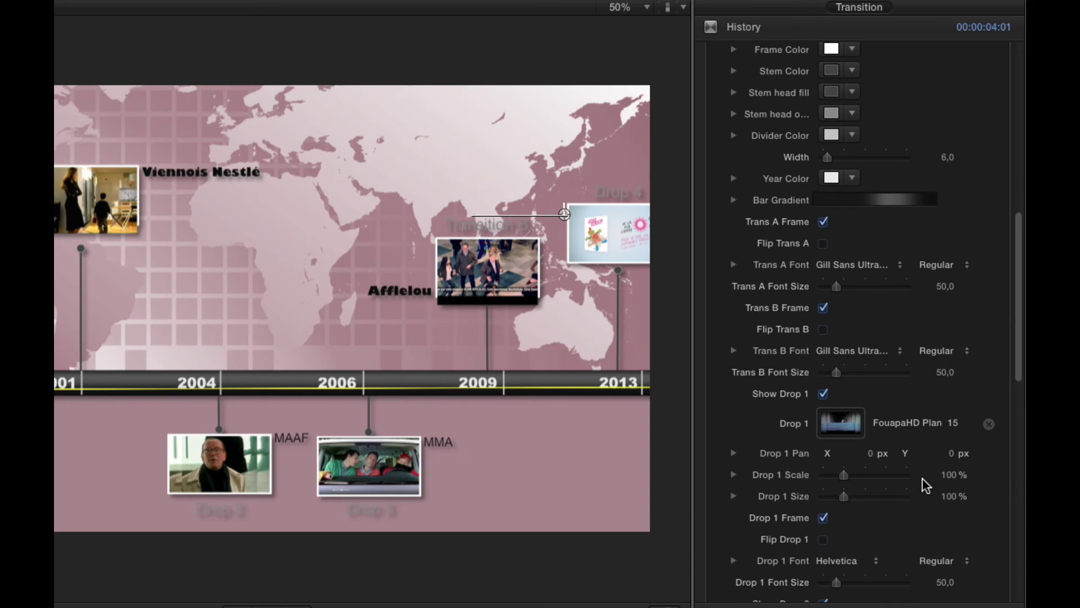
scroll(788, 489, down, 8)
scroll(863, 508, down, 5)
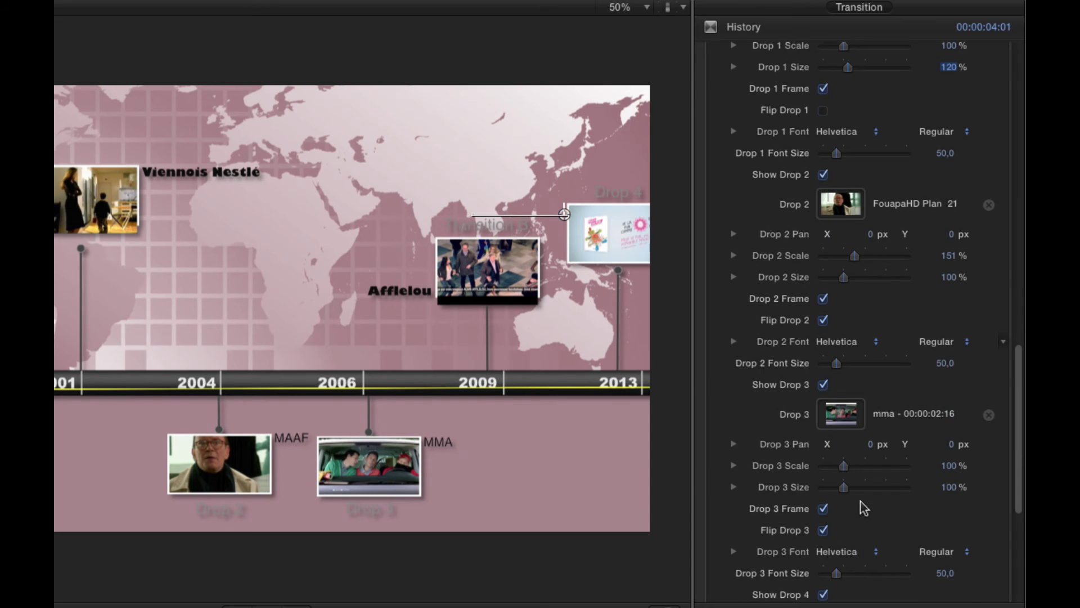
scroll(864, 508, down, 6)
scroll(866, 509, down, 3)
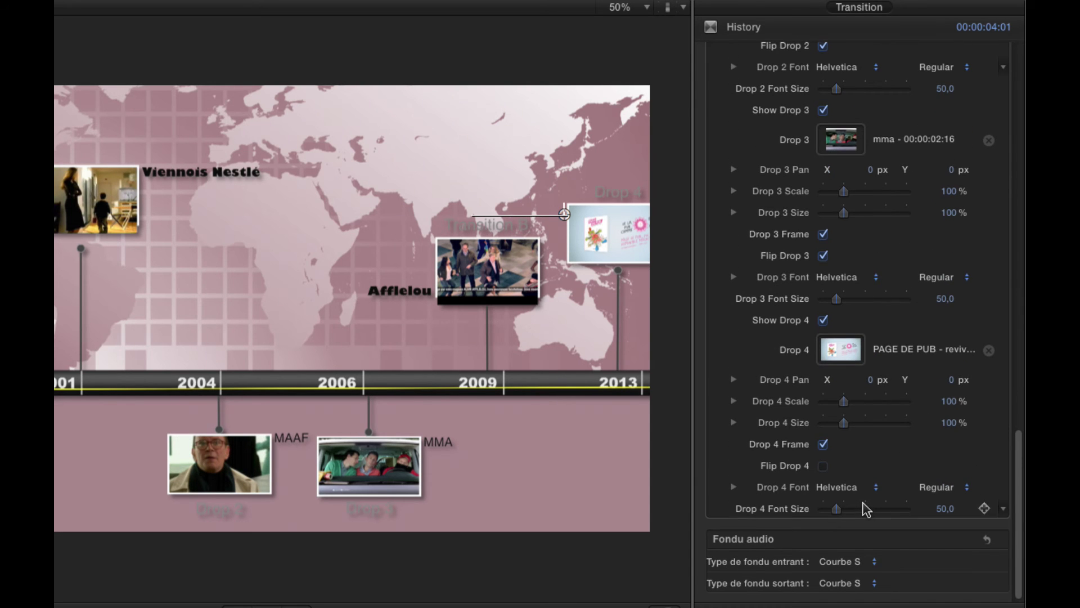
Step: Switch the History transition's View from Director to Camera and play back the transition
scroll(879, 482, up, 15)
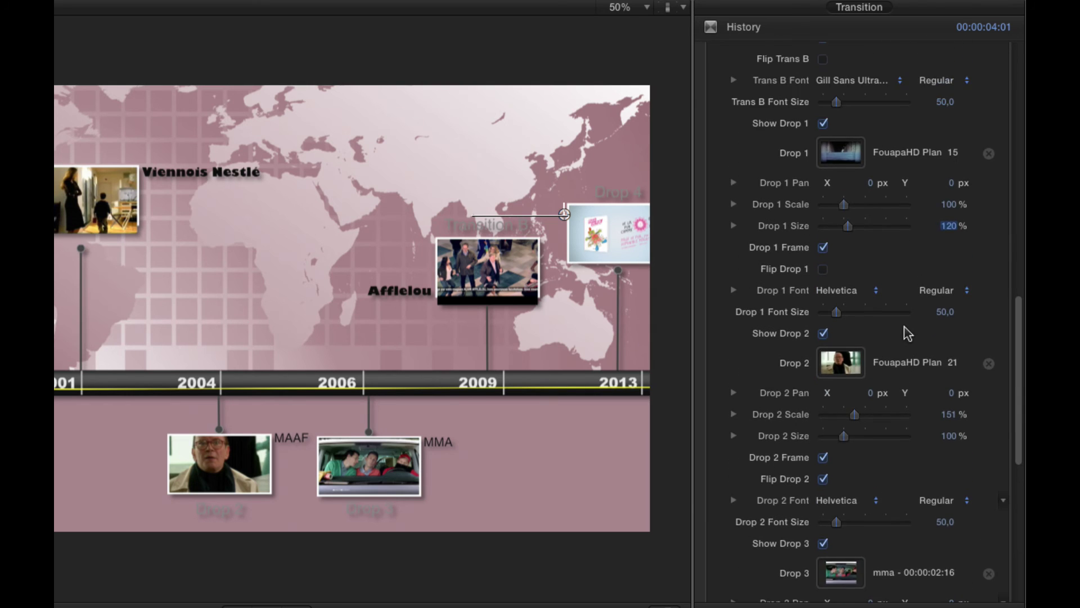
scroll(908, 333, up, 15)
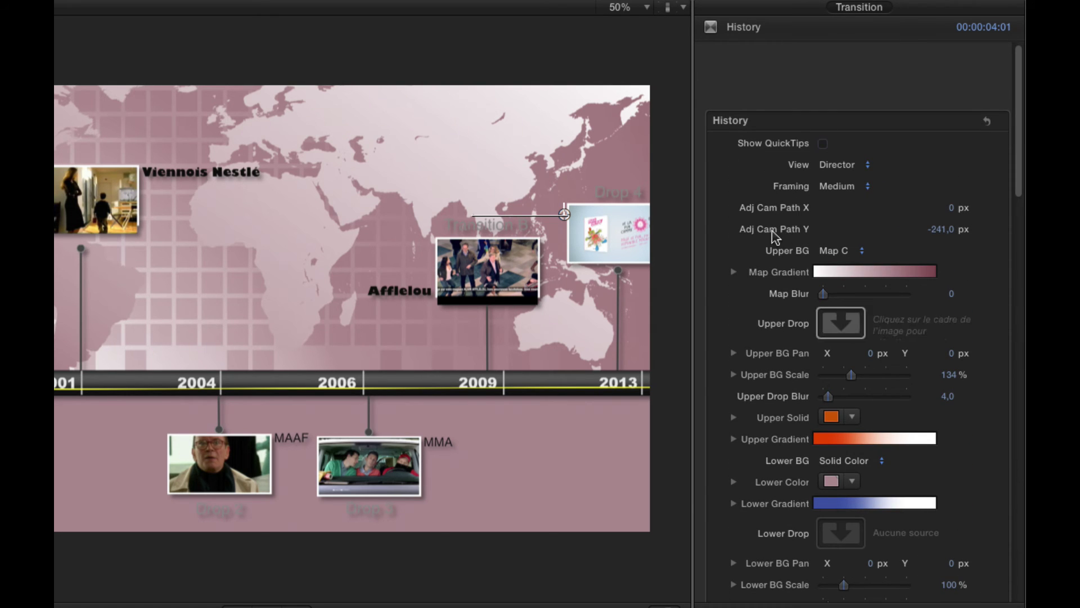
scroll(776, 236, down, 2)
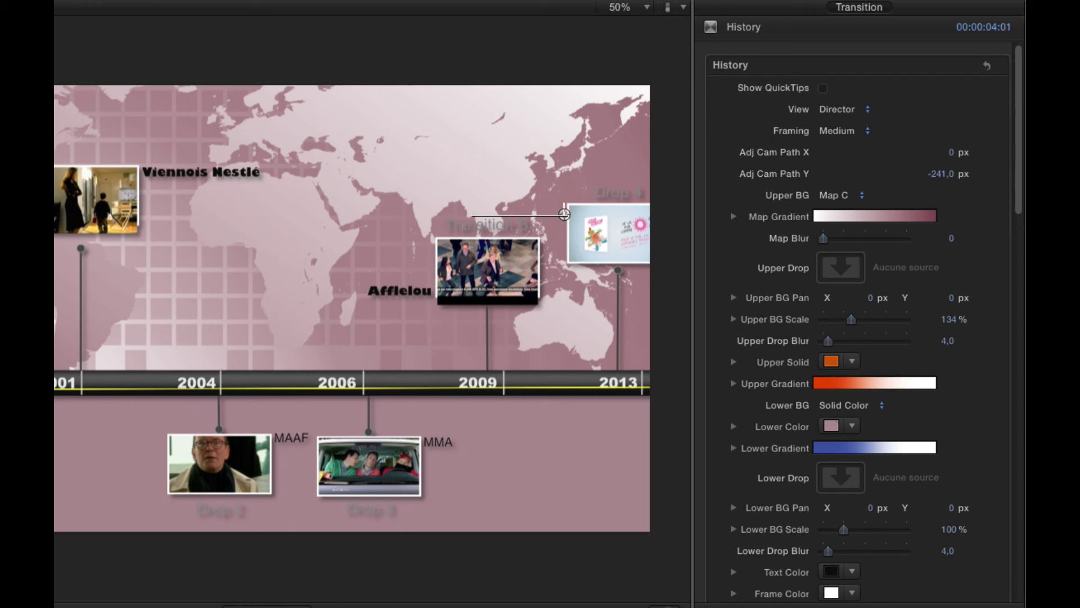
click(867, 113)
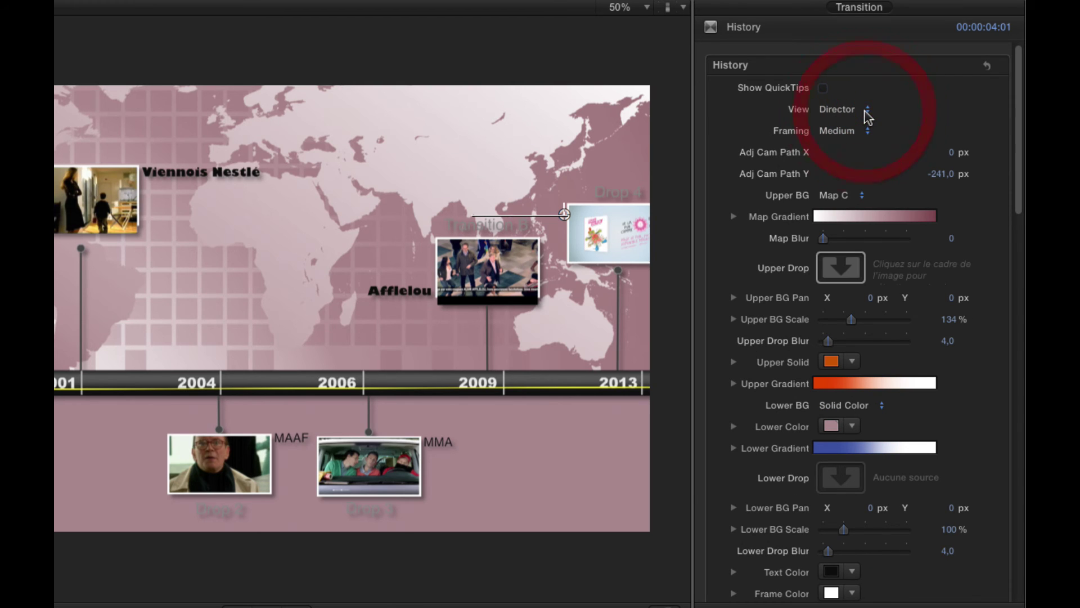
click(872, 111)
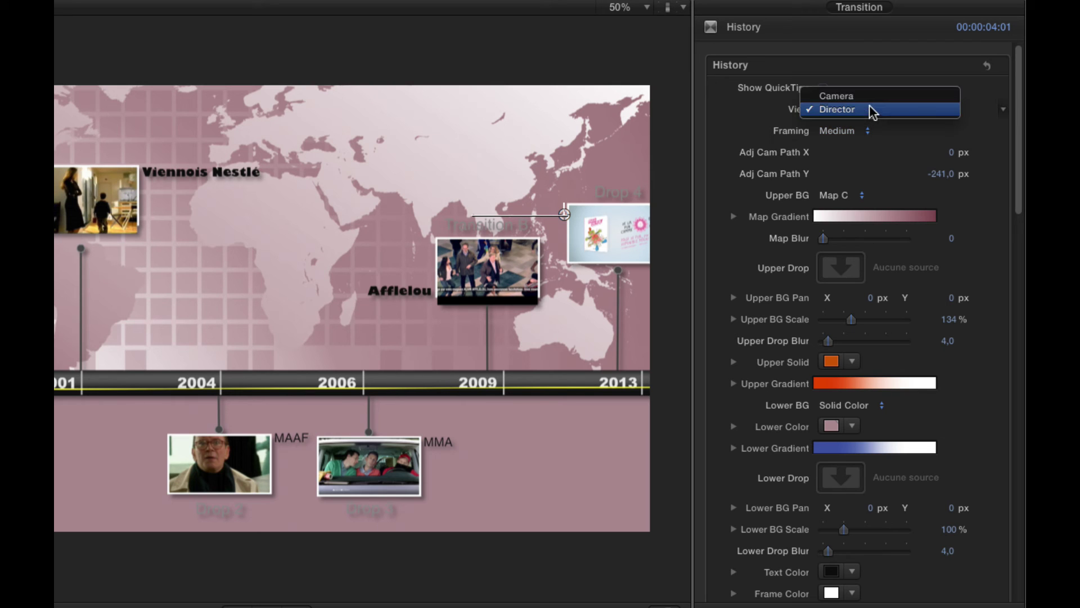
click(863, 104)
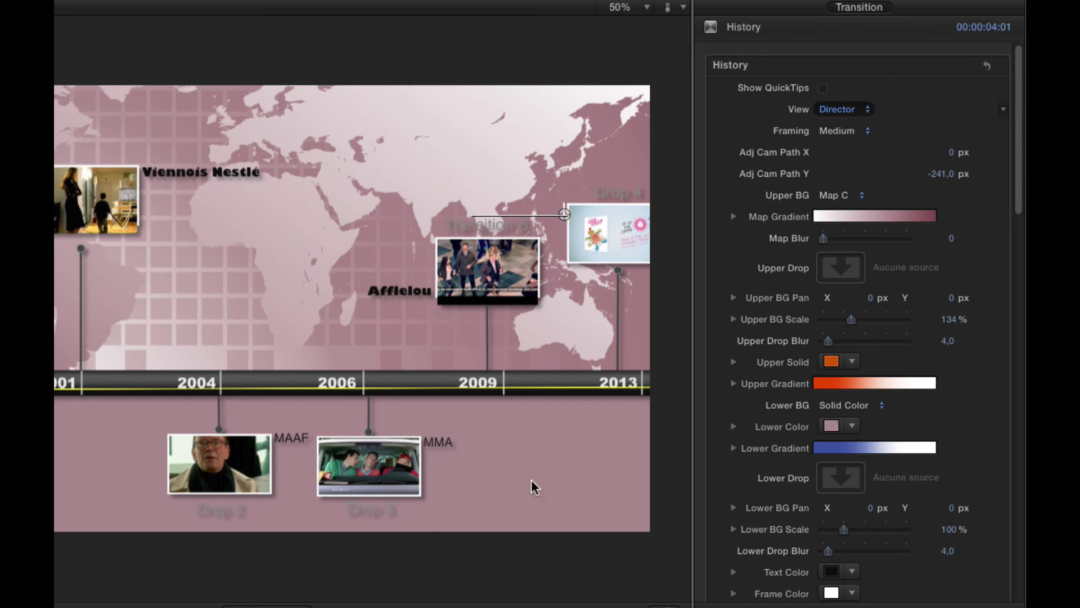
key(space)
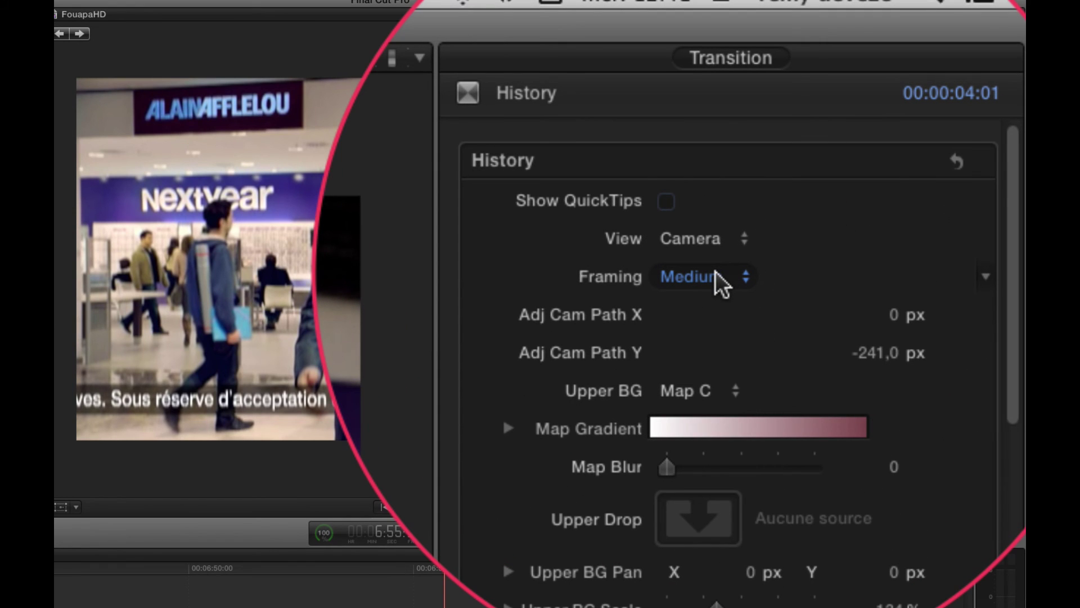
Step: Set the History transition's Framing to Wide and its Adj Cam Path Y to -150 px
click(715, 272)
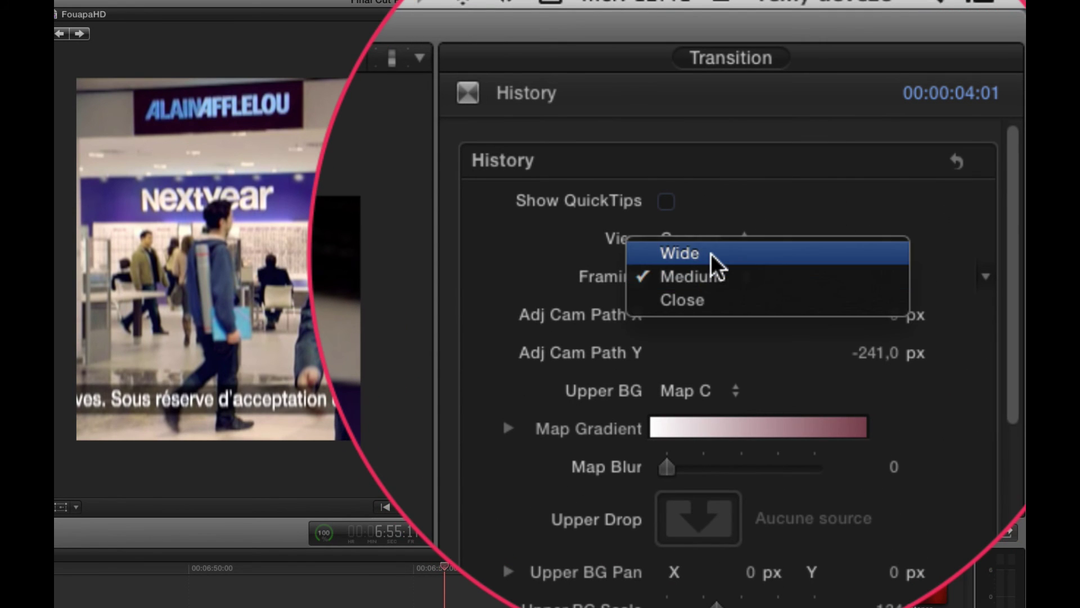
click(710, 253)
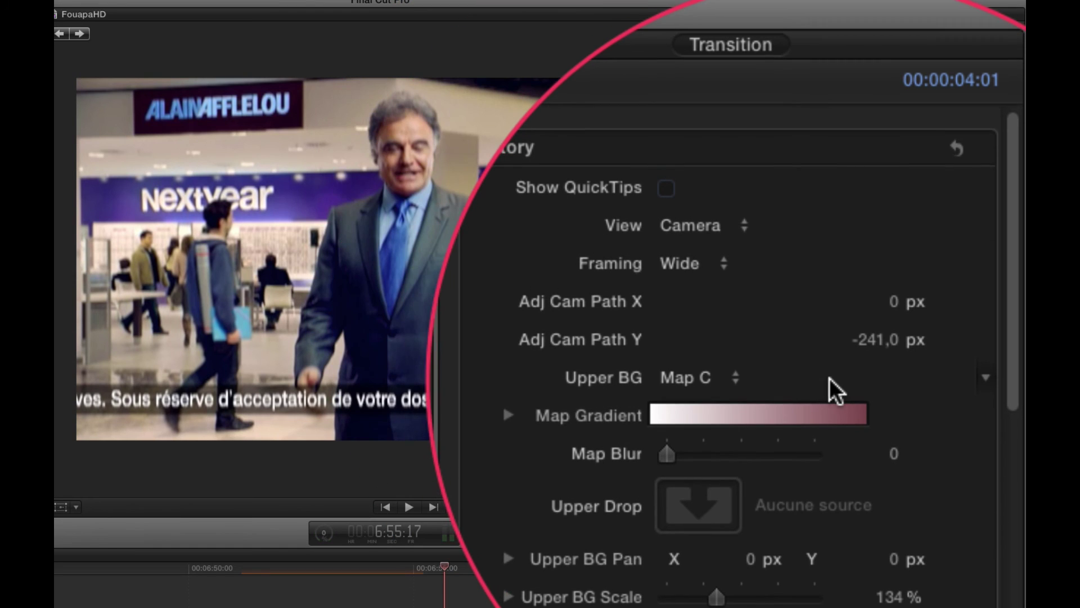
click(862, 358)
text(-15)
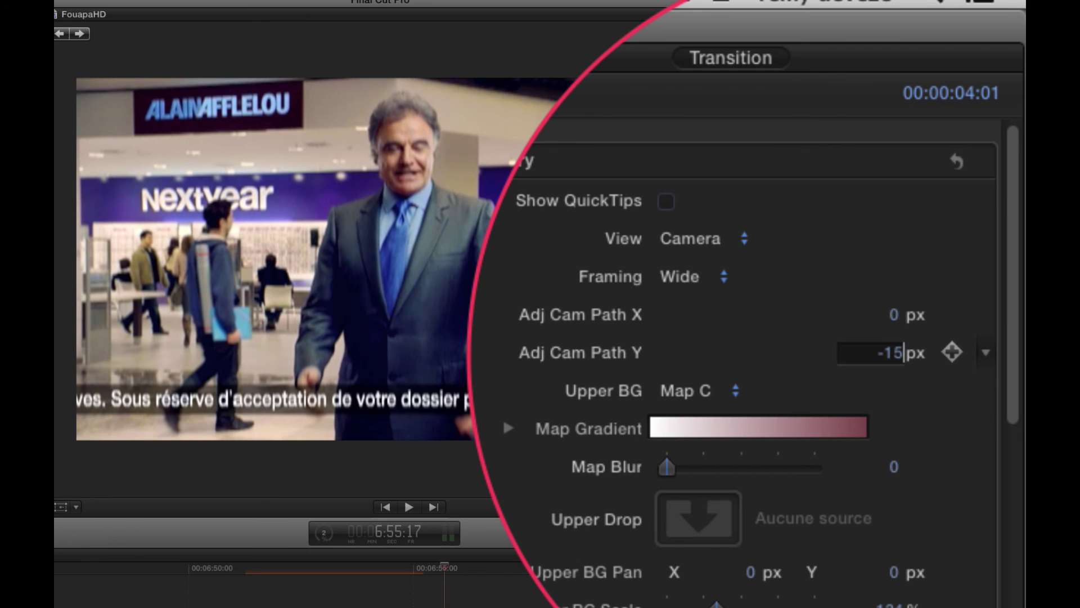
text(0)
key(Return)
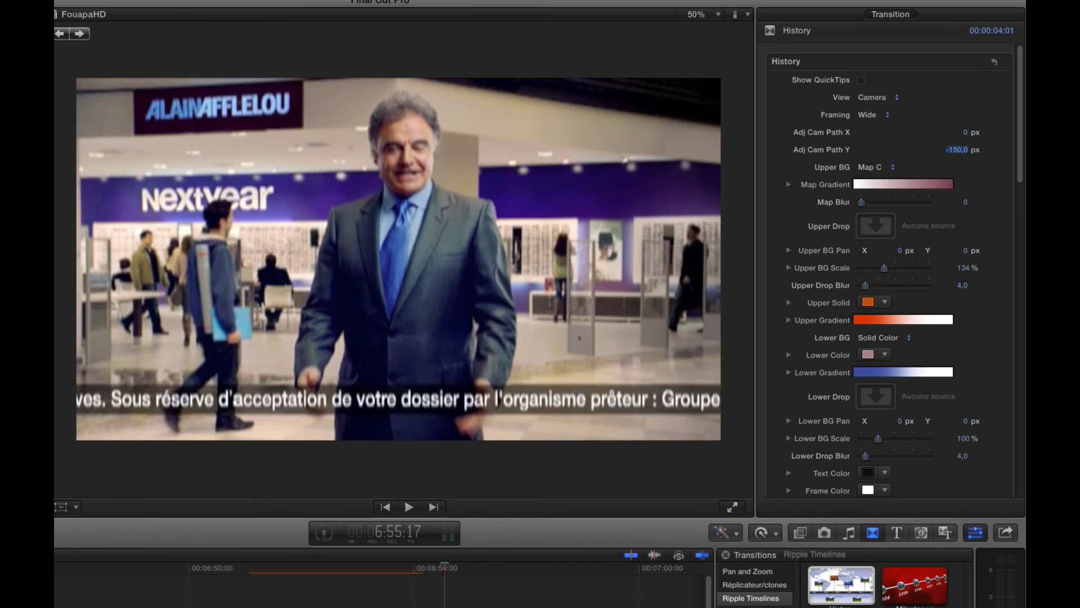
Step: Play back the reframed History transition between the viennois nestlé and afflelou clips
click(210, 573)
key(space)
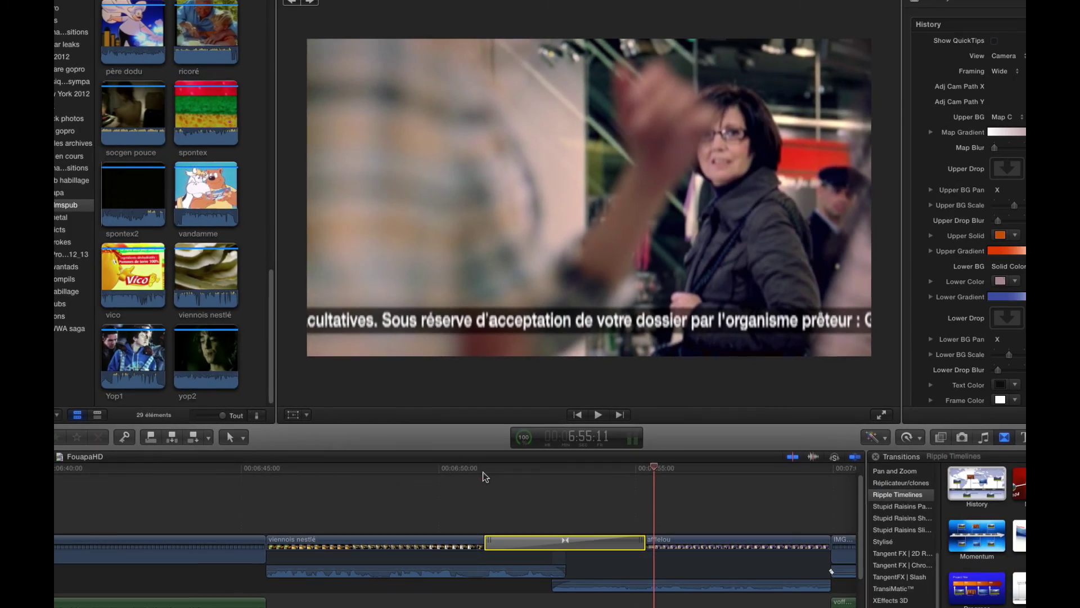
click(482, 471)
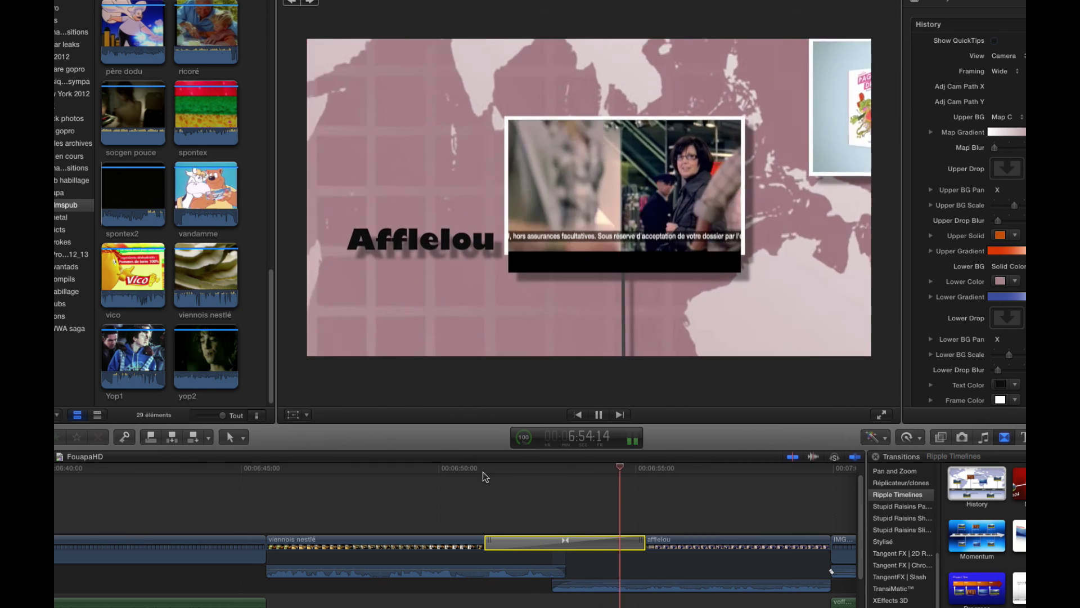
key(space)
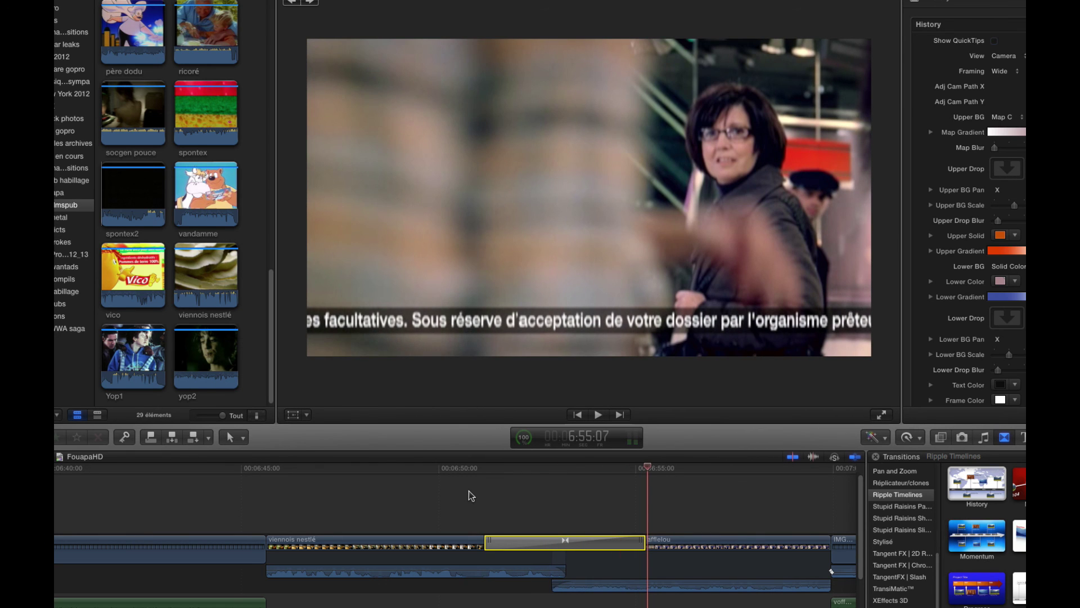
Step: Go back to the start of the project and play the transition leading into FouapaHD Plan 1 twice
scroll(468, 491, left, 15)
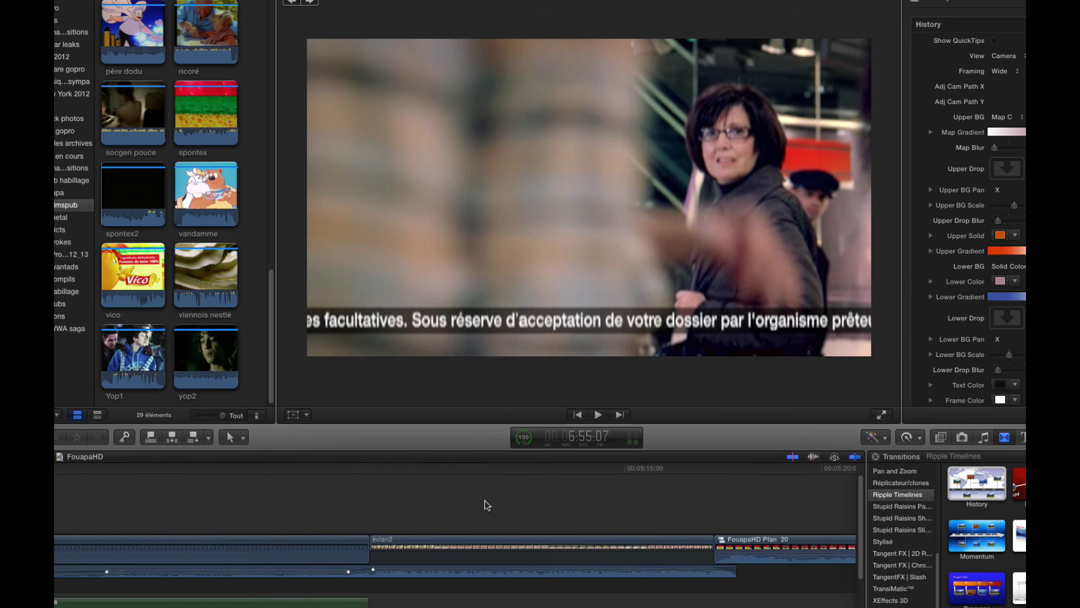
scroll(488, 505, left, 20)
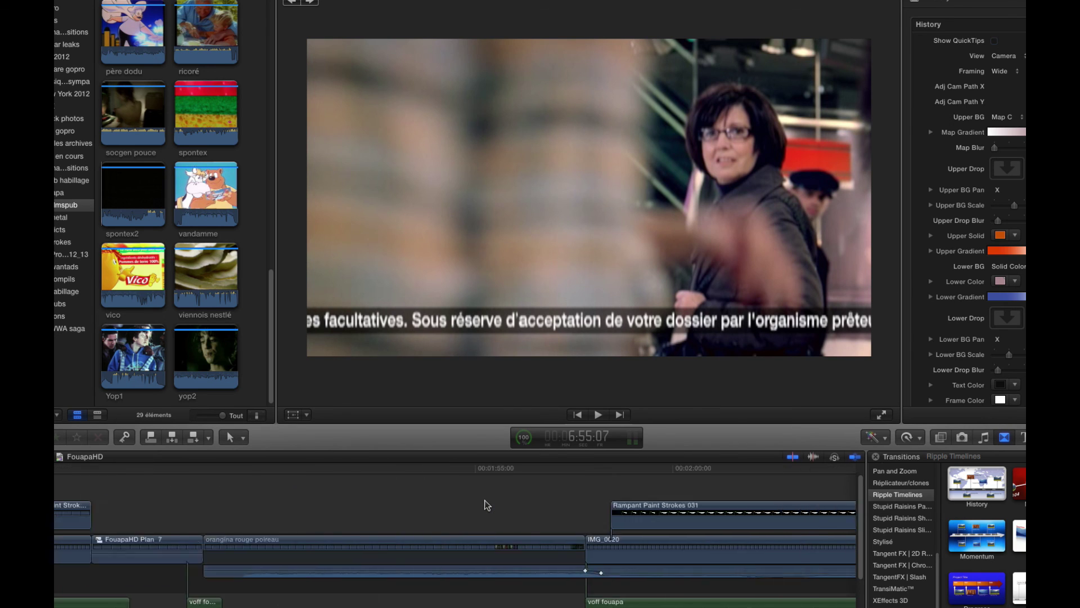
scroll(487, 505, left, 10)
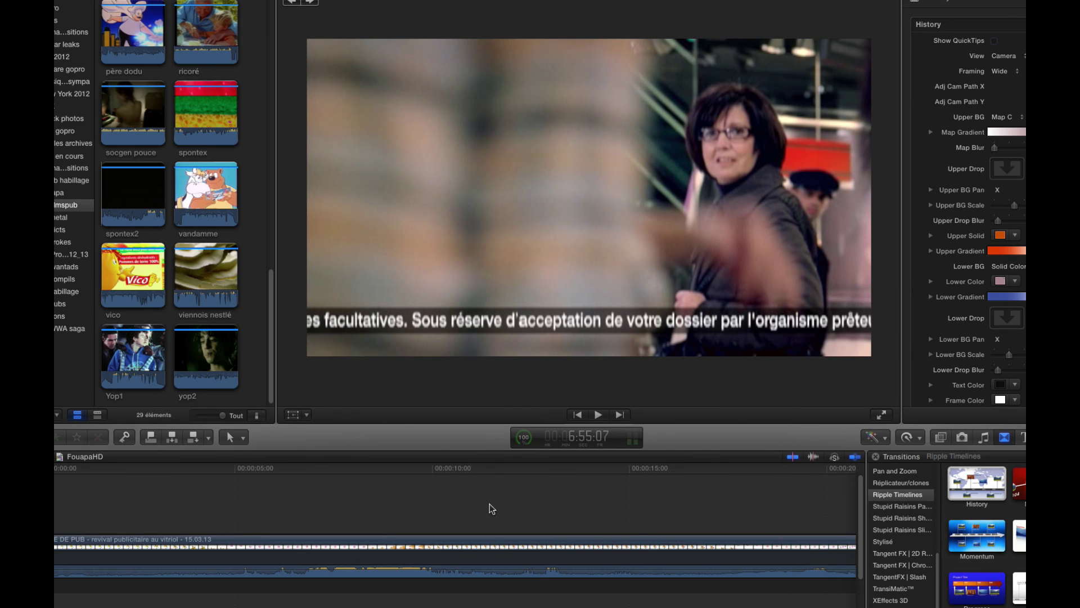
scroll(504, 507, right, 5)
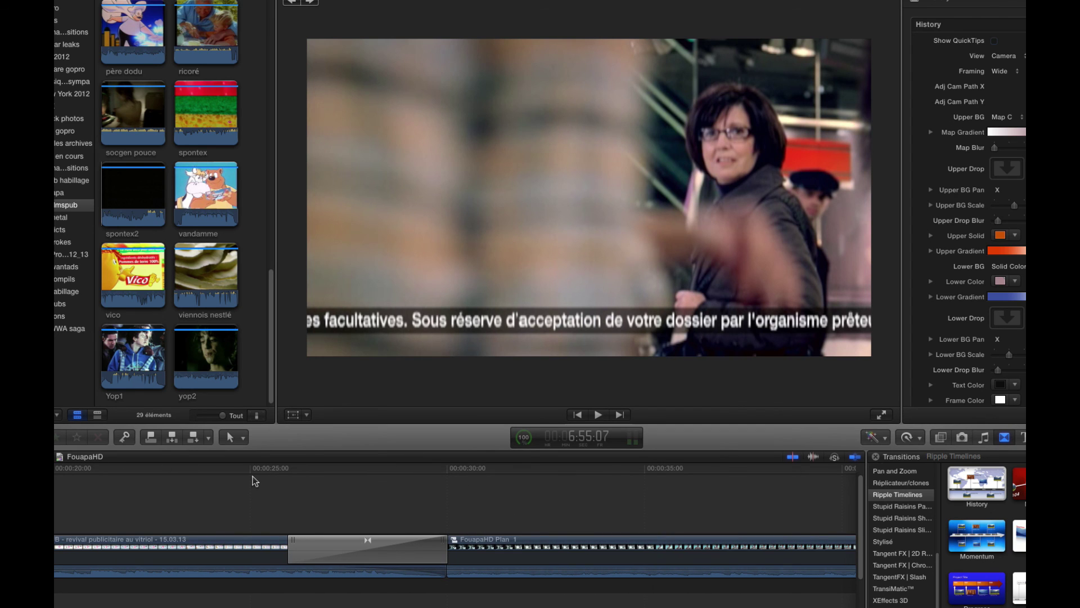
click(245, 471)
key(space)
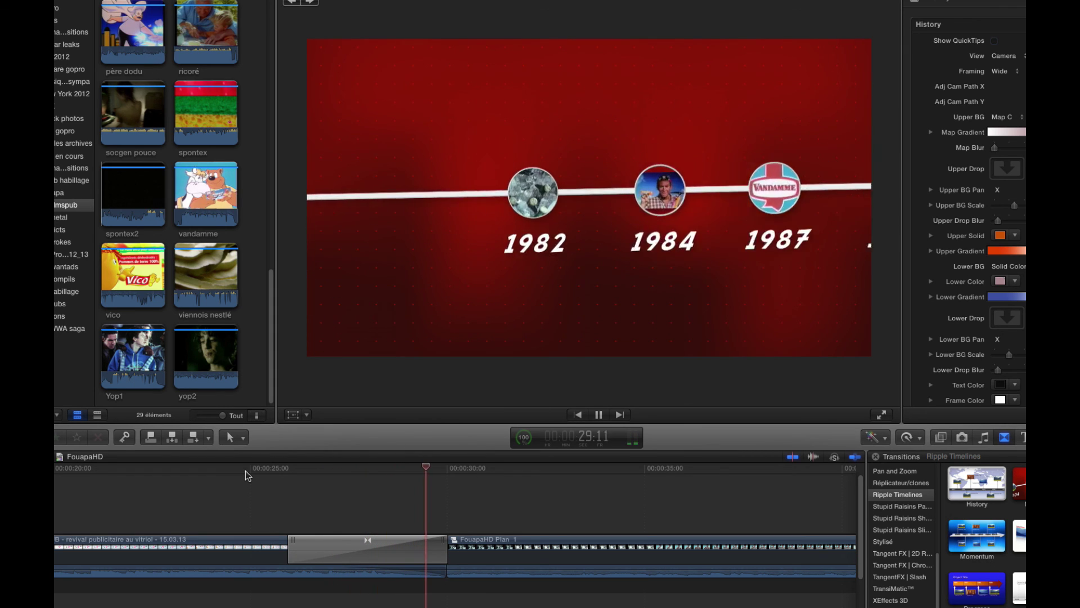
key(space)
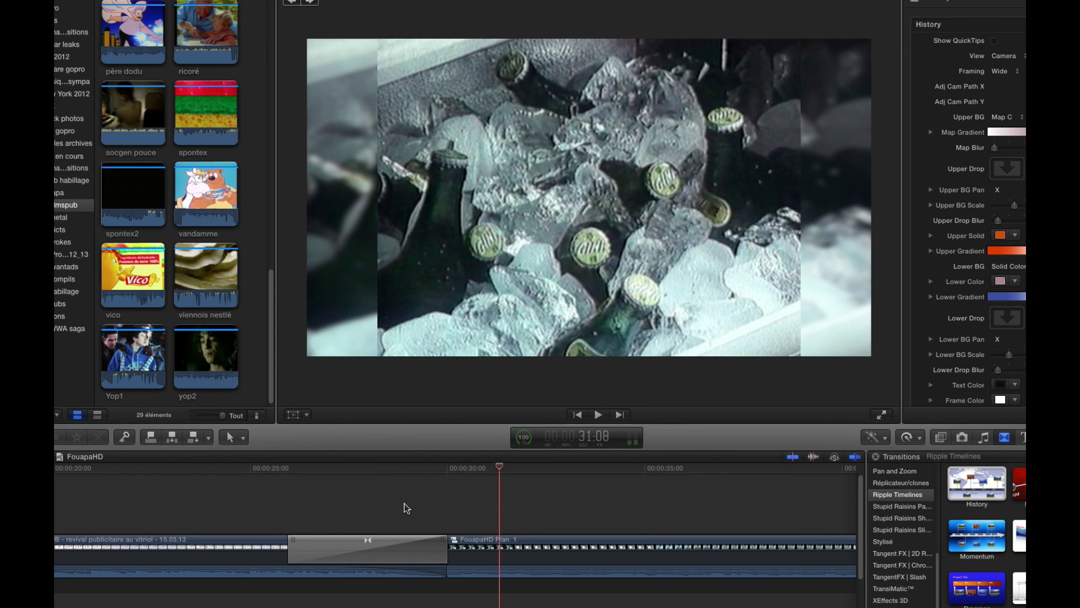
click(276, 468)
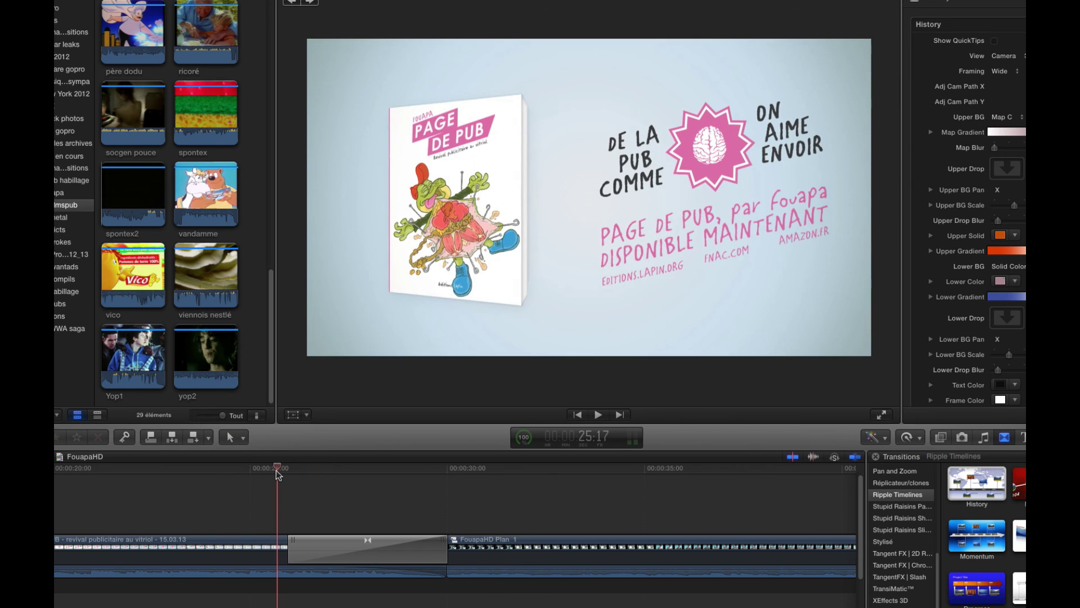
key(space)
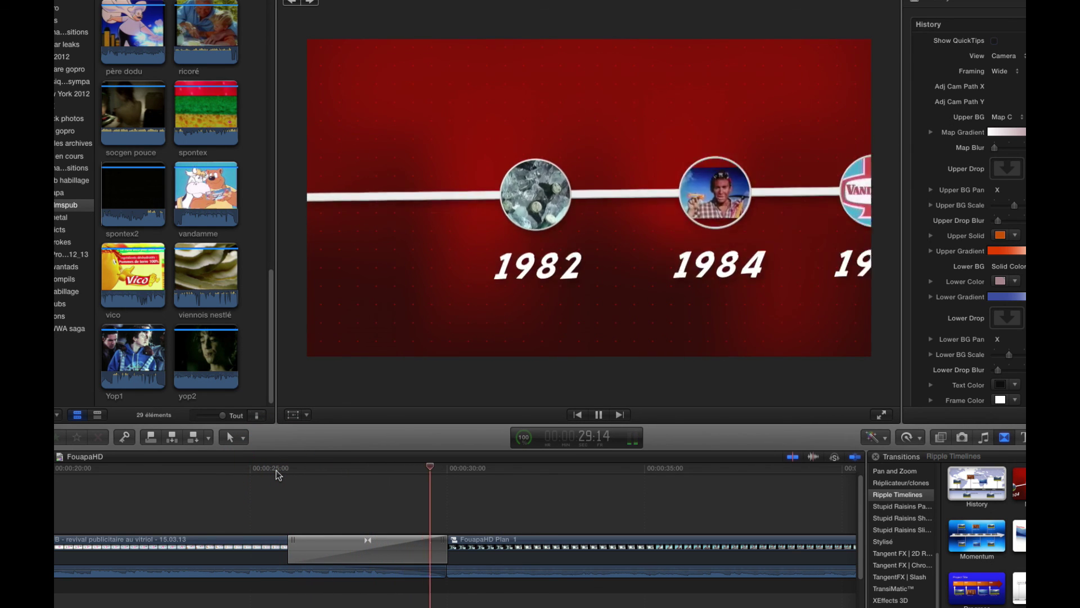
key(space)
Step: Play back the transition between the ginimorgane clip and FouapaHD Plan 5
scroll(594, 502, right, 10)
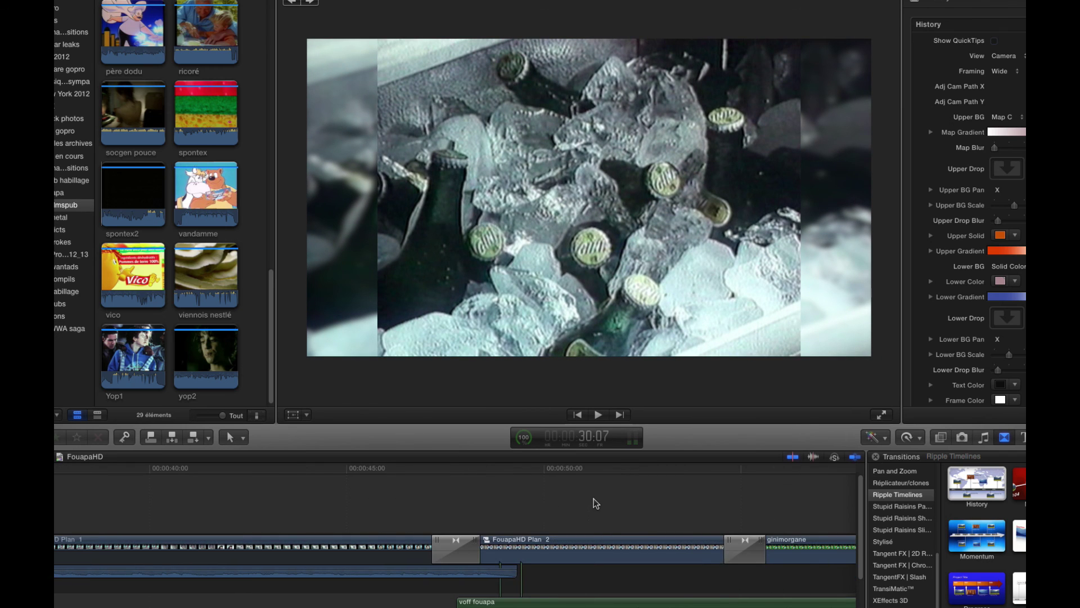
scroll(596, 503, right, 8)
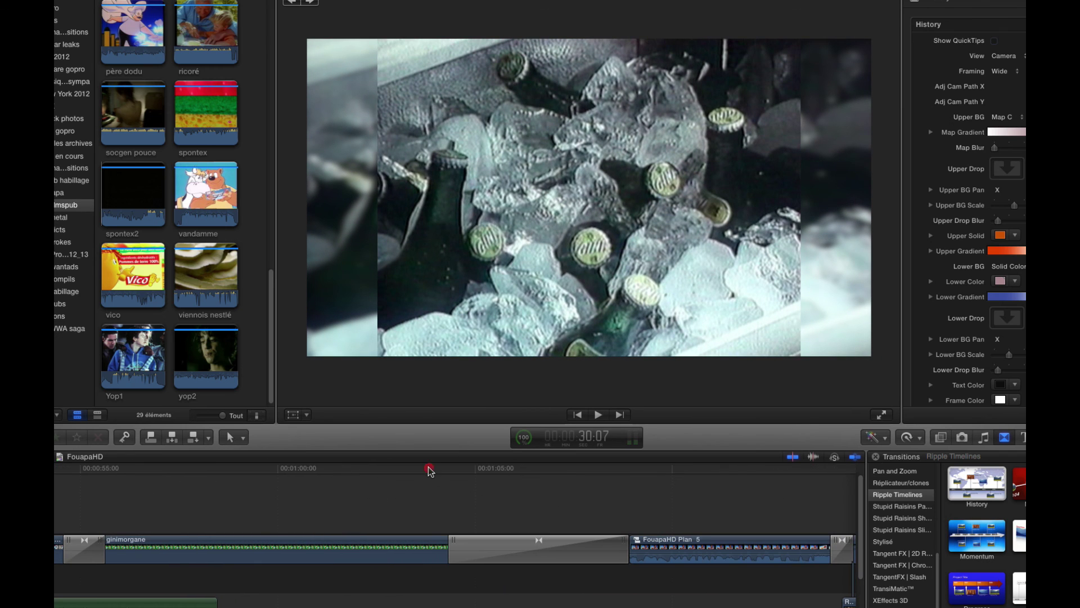
click(429, 469)
click(442, 467)
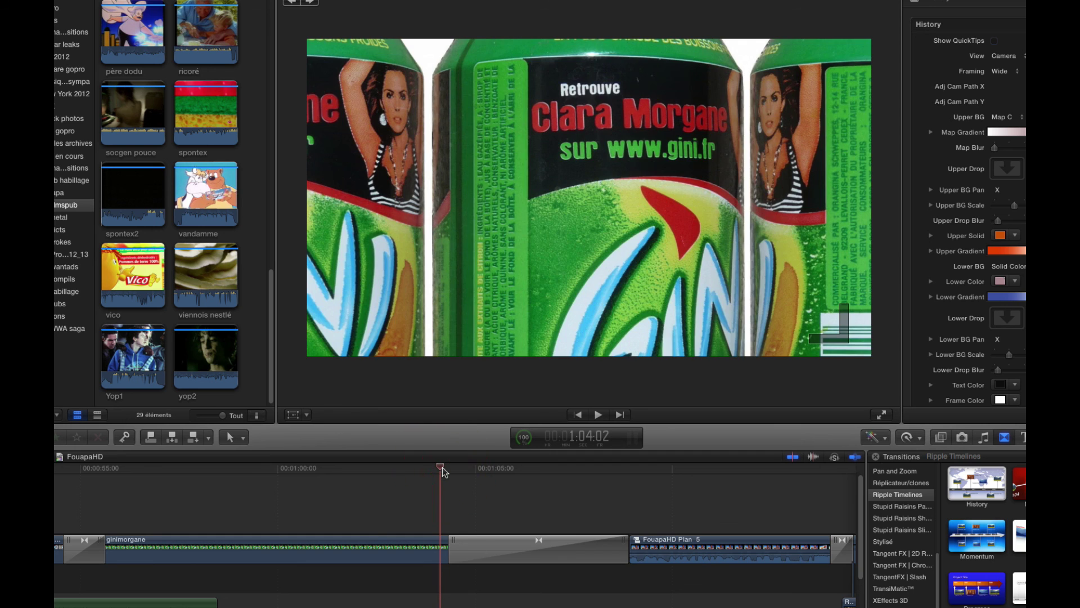
key(space)
scroll(442, 467, left, 2)
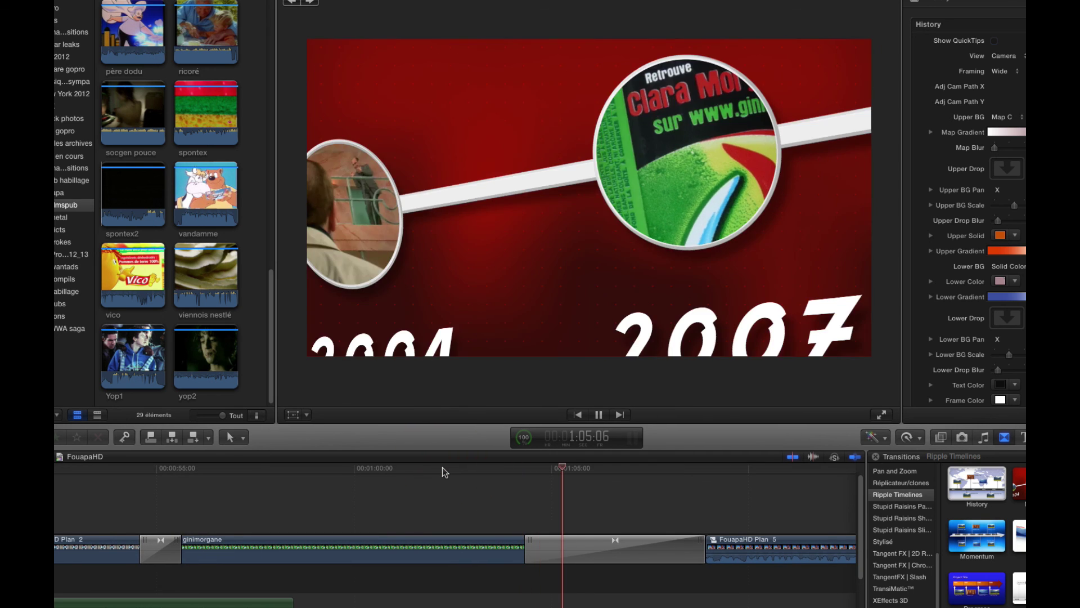